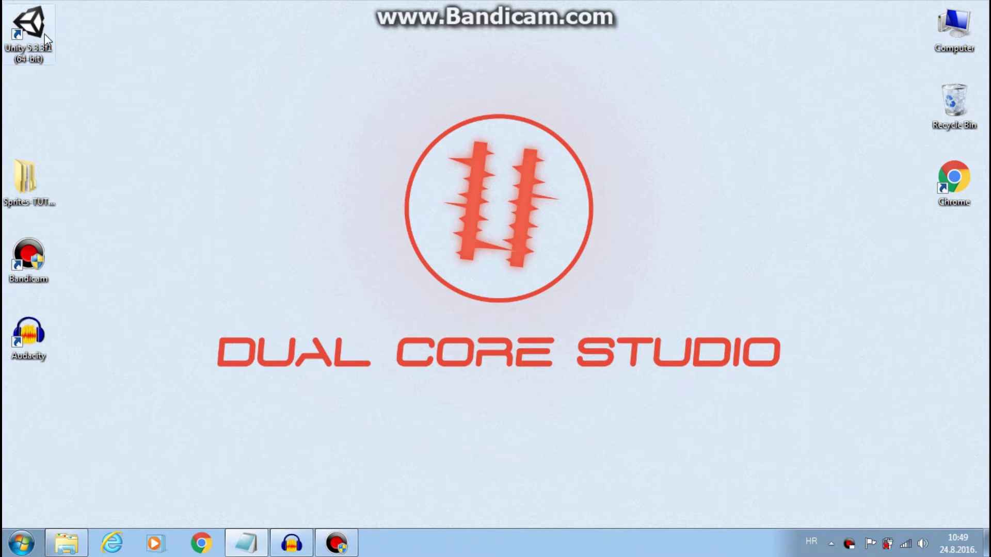
# - Launch Unity 5.3.3f1 and create a new 2D project named TUTORIAL
pyautogui.doubleClick(29, 26)
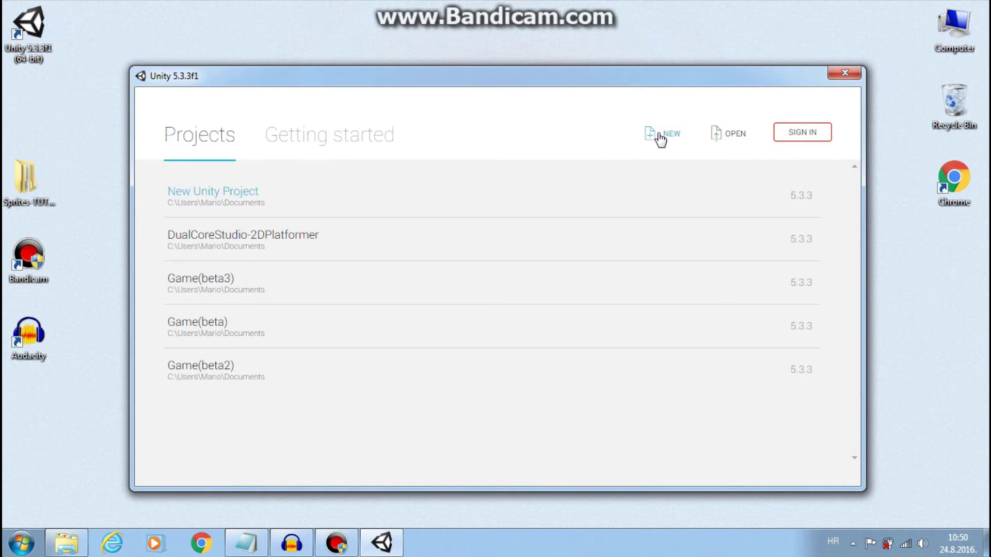
pyautogui.click(664, 135)
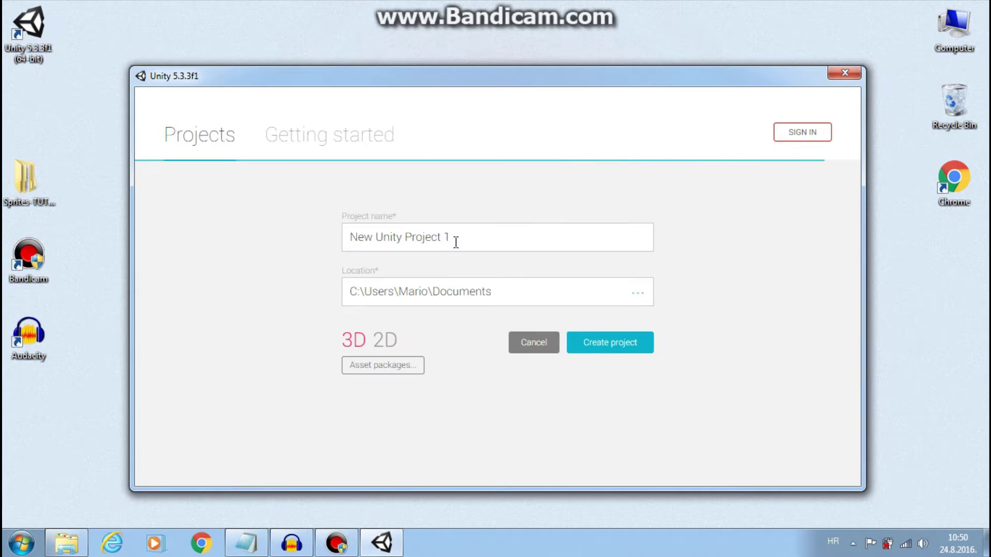
pyautogui.moveTo(453, 239); pyautogui.dragTo(312, 237)
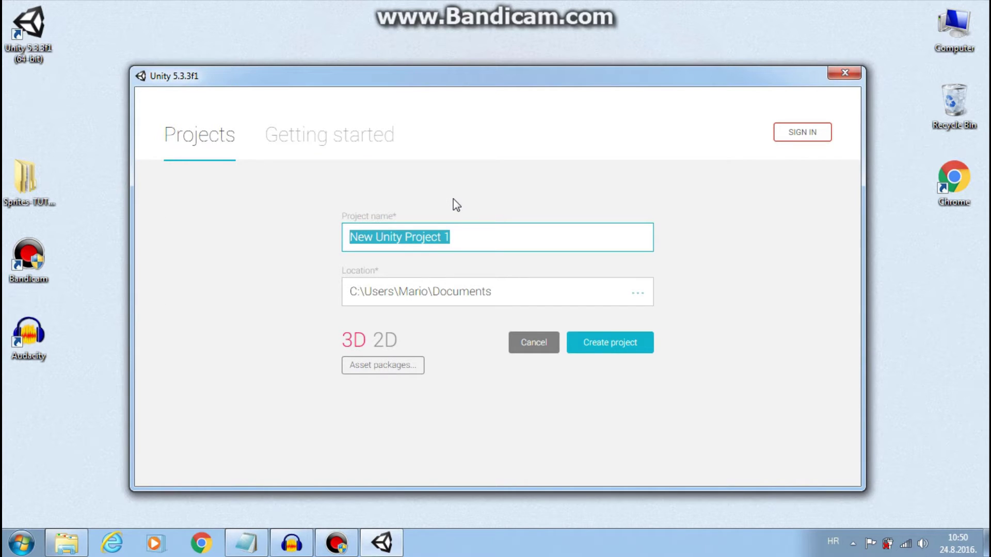
pyautogui.write('TUT')
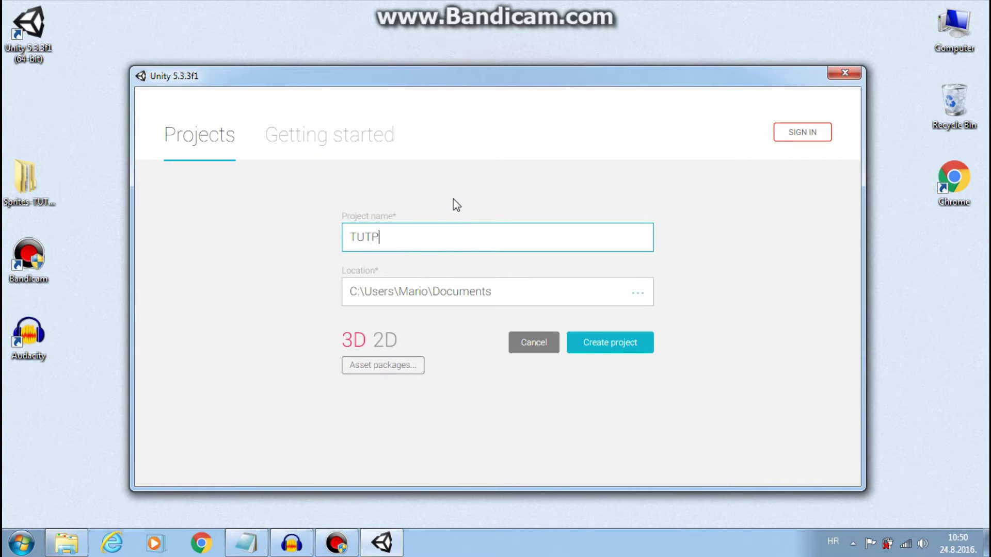
pyautogui.write('ORIAL')
pyautogui.click(388, 346)
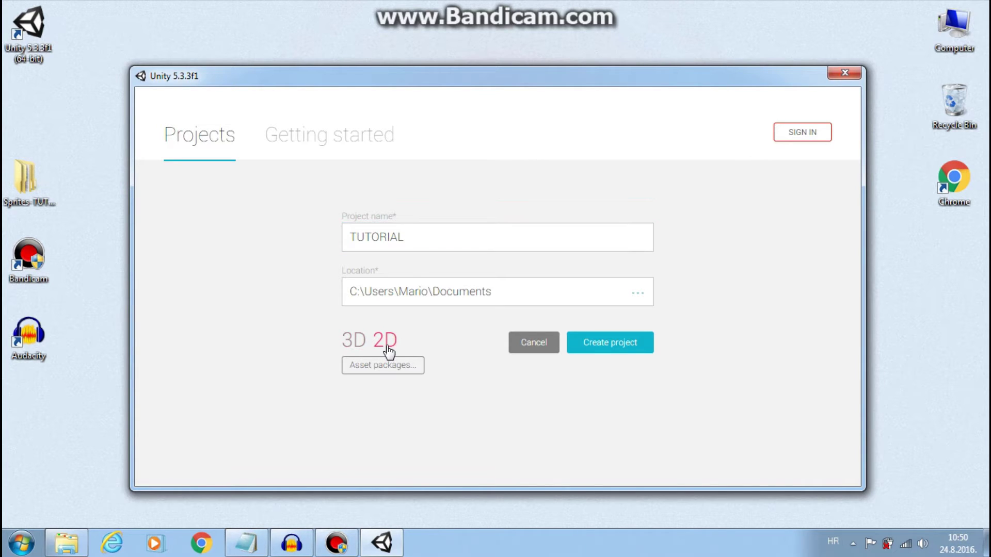
pyautogui.click(604, 350)
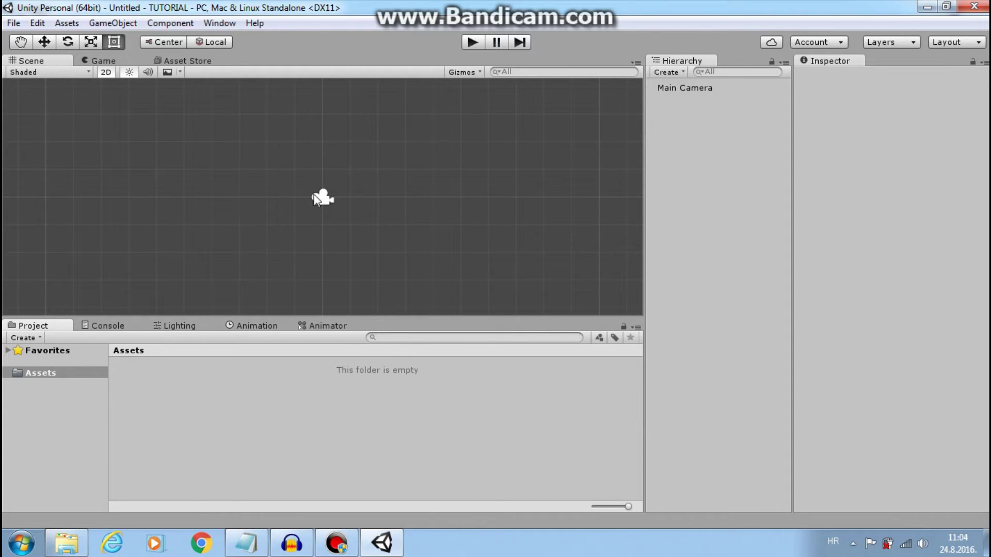
# - Select the Main Camera to show its orthographic size 5 settings in the Inspector
pyautogui.click(691, 88)
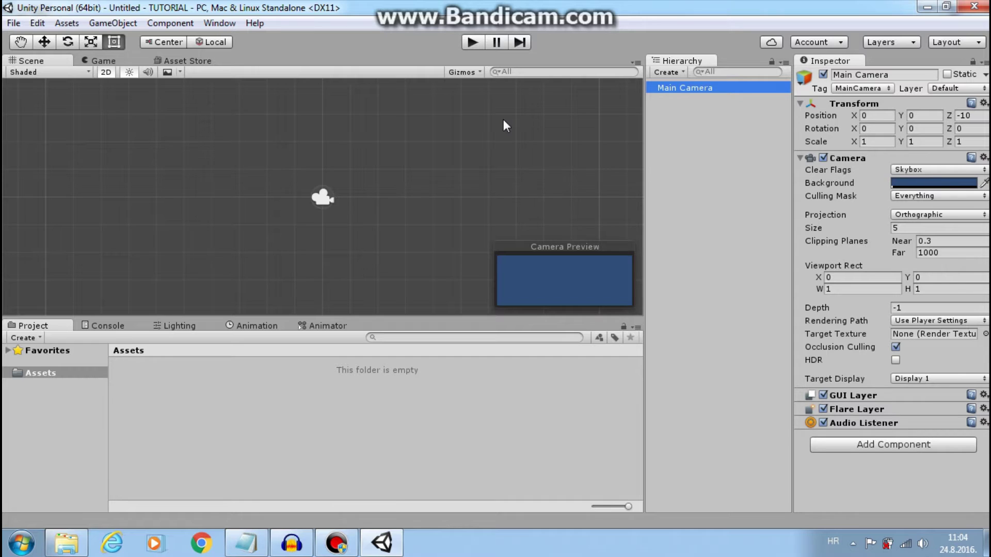
pyautogui.click(186, 59)
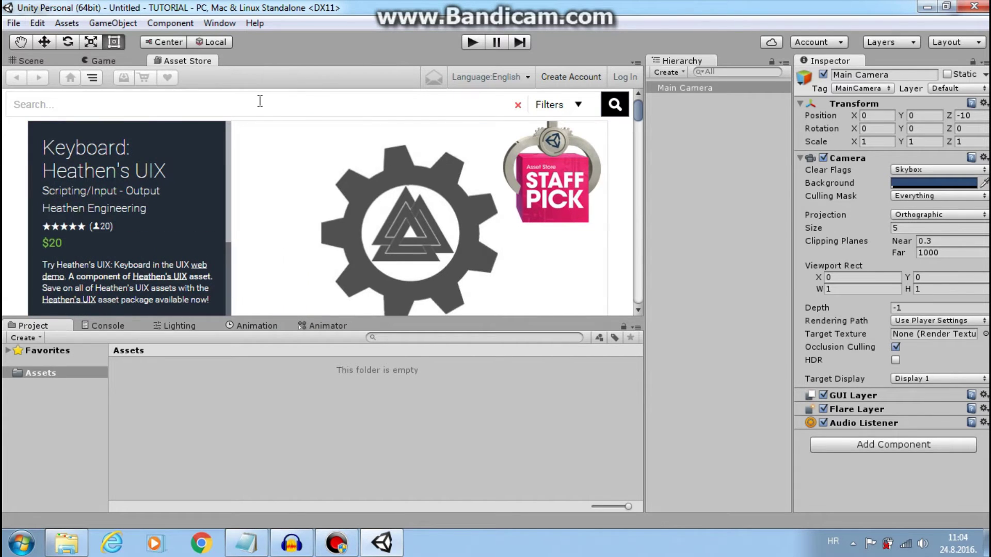
pyautogui.click(67, 23)
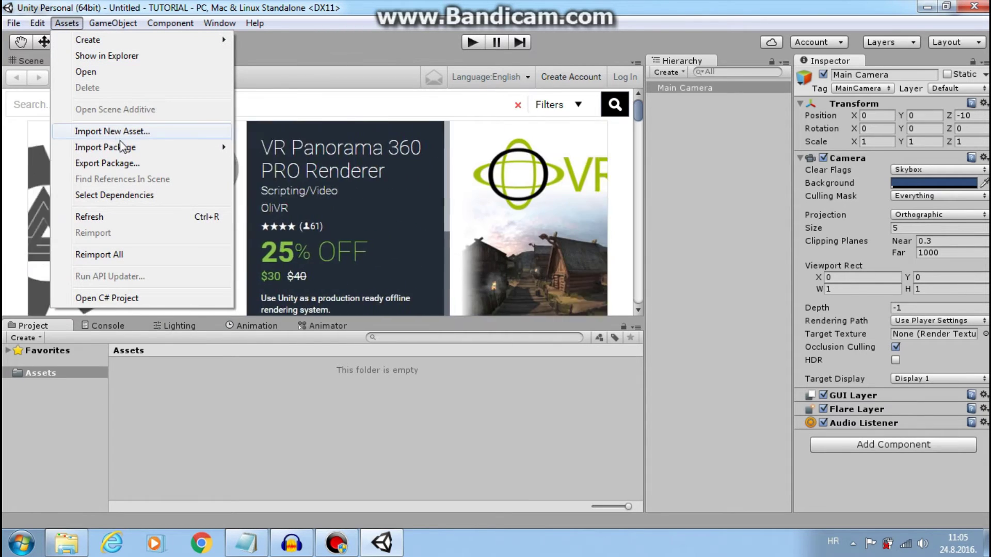
pyautogui.moveTo(162, 150)
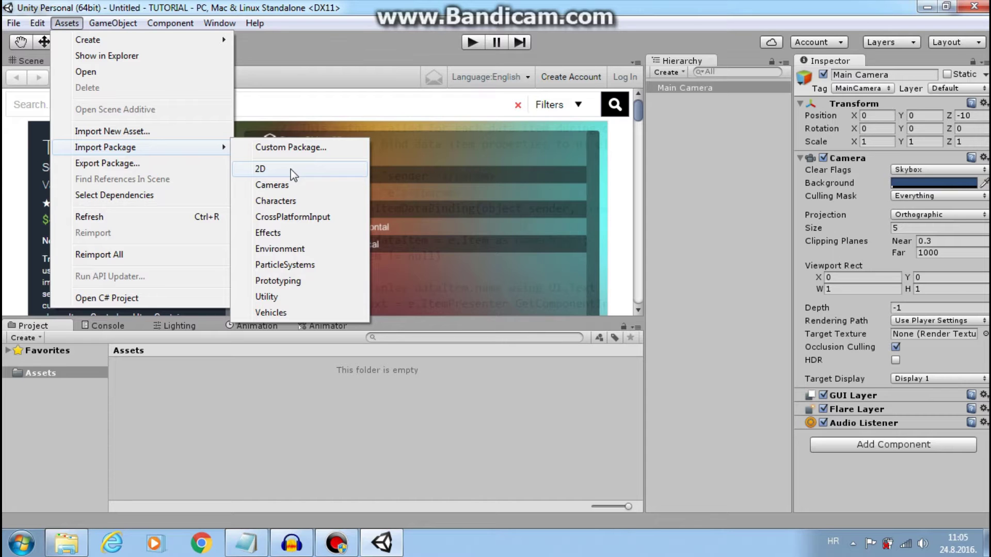
pyautogui.click(112, 9)
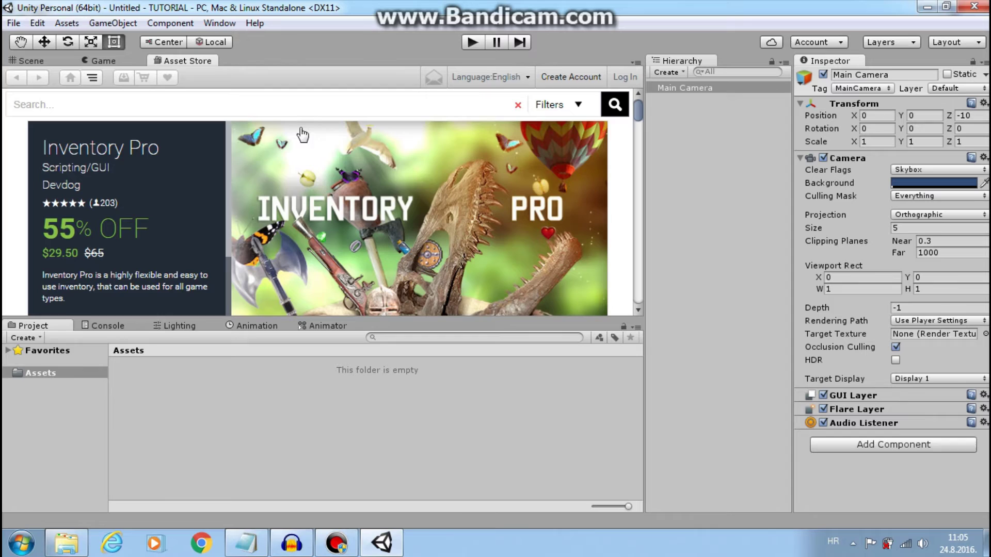
pyautogui.click(38, 62)
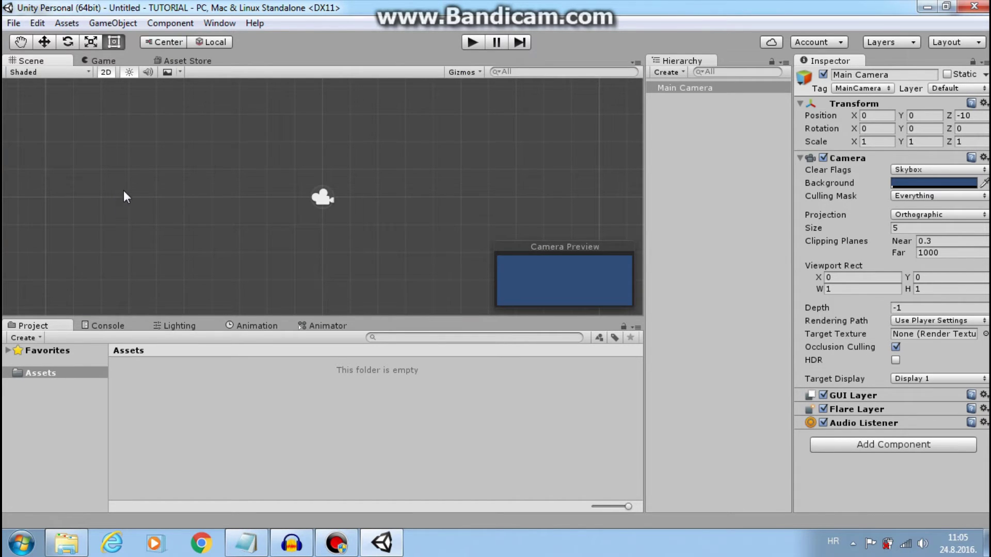
# - Import IdleCharacter from Desktop > Sprites-TUTORIAL > FINALNE VERZIJE > Character via Import New Asset
pyautogui.click(66, 23)
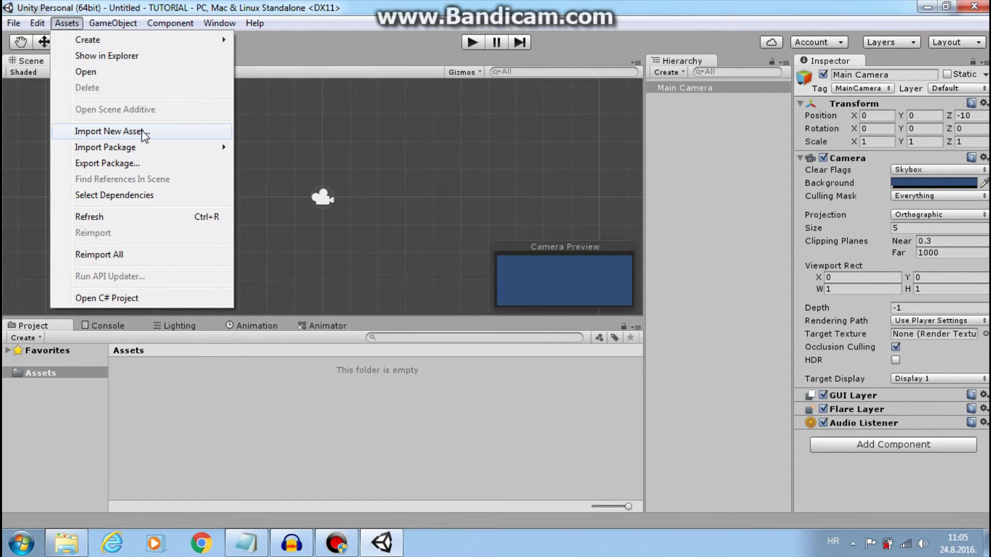
pyautogui.click(110, 131)
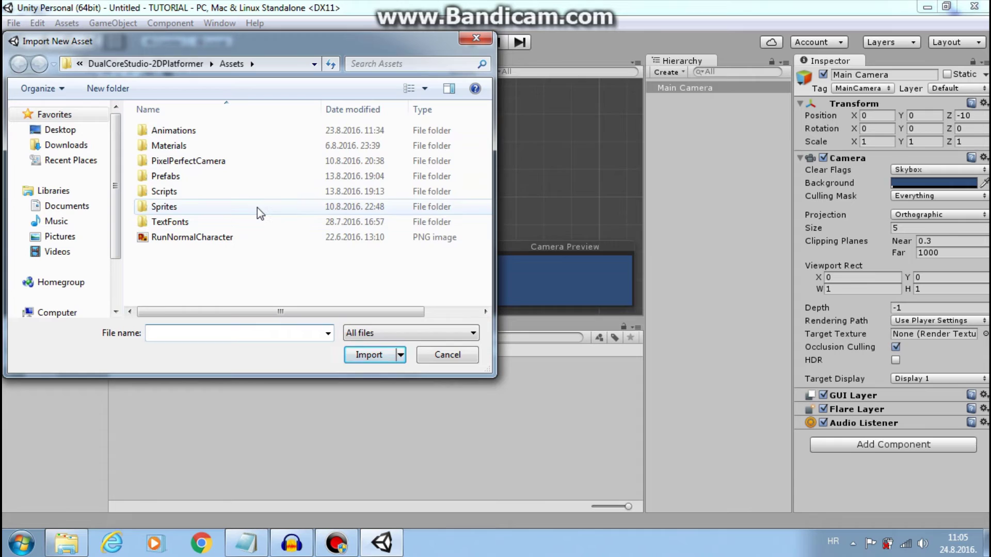
pyautogui.click(57, 130)
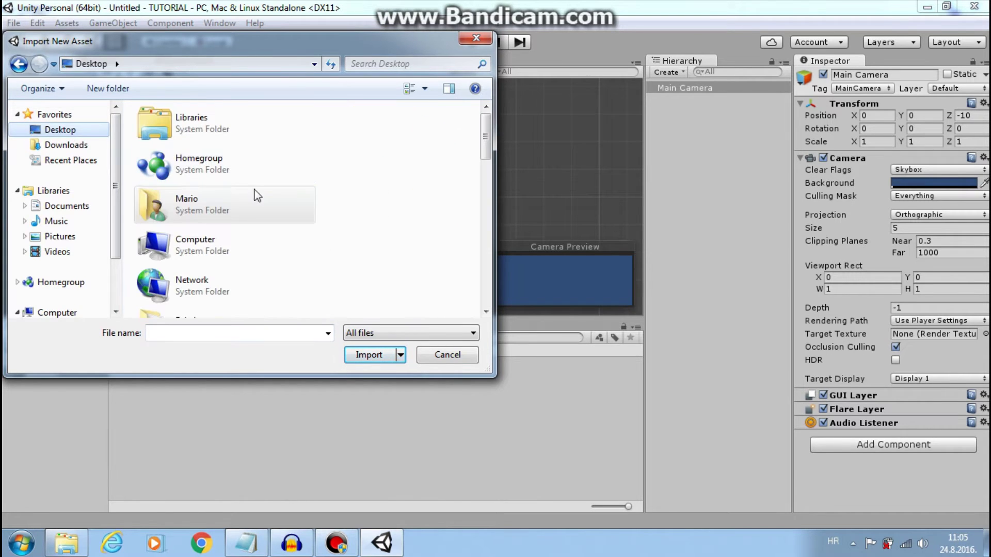
pyautogui.moveTo(485, 142); pyautogui.dragTo(485, 196)
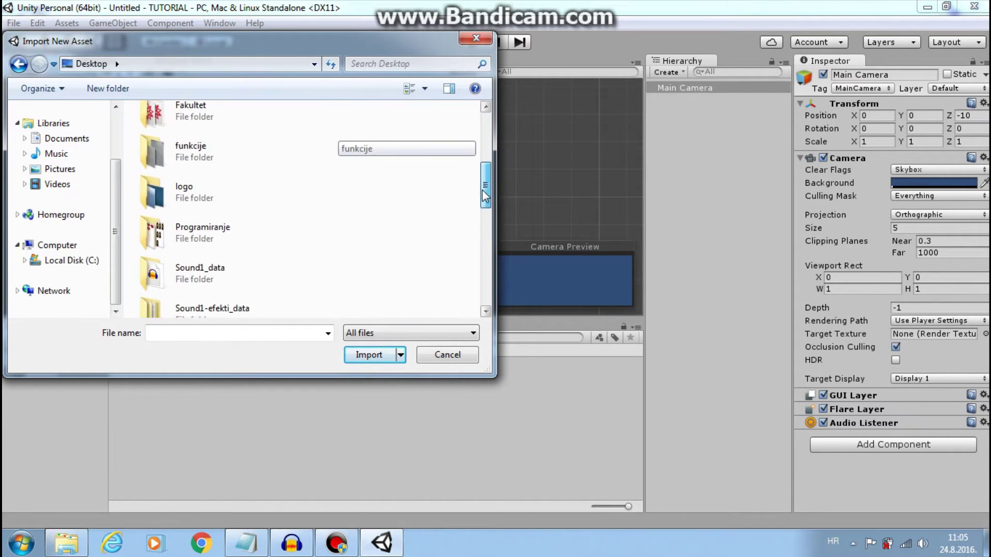
pyautogui.scroll(-4, 289, 232)
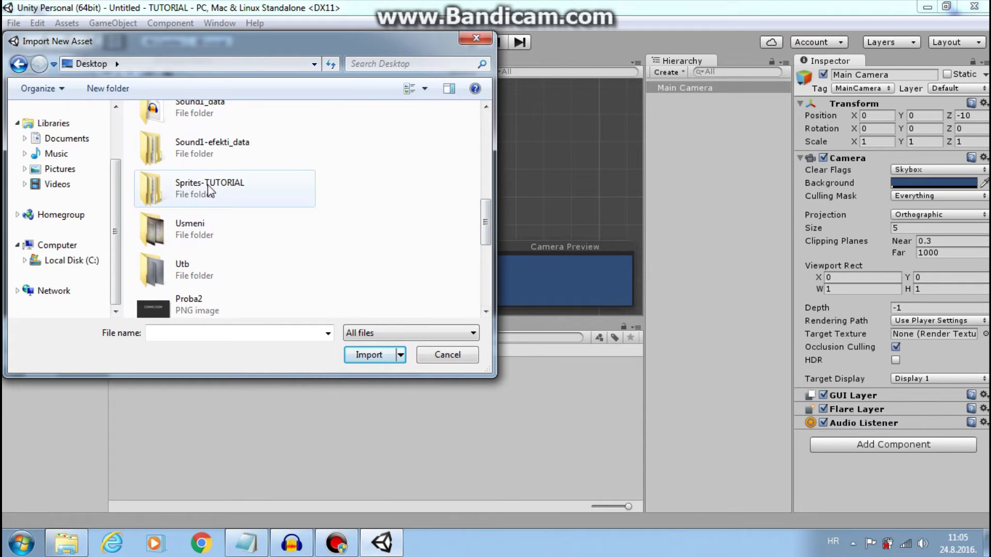
pyautogui.doubleClick(208, 190)
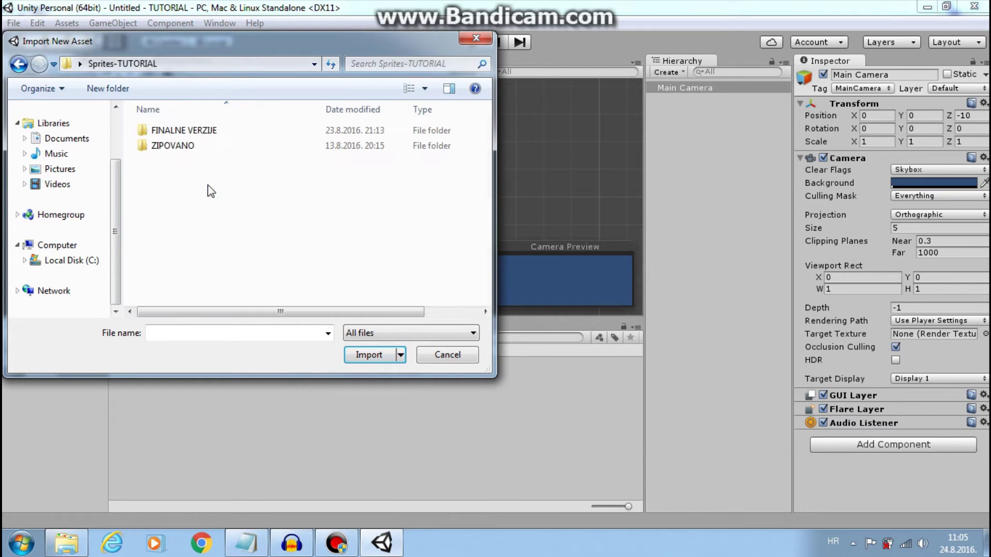
pyautogui.doubleClick(202, 132)
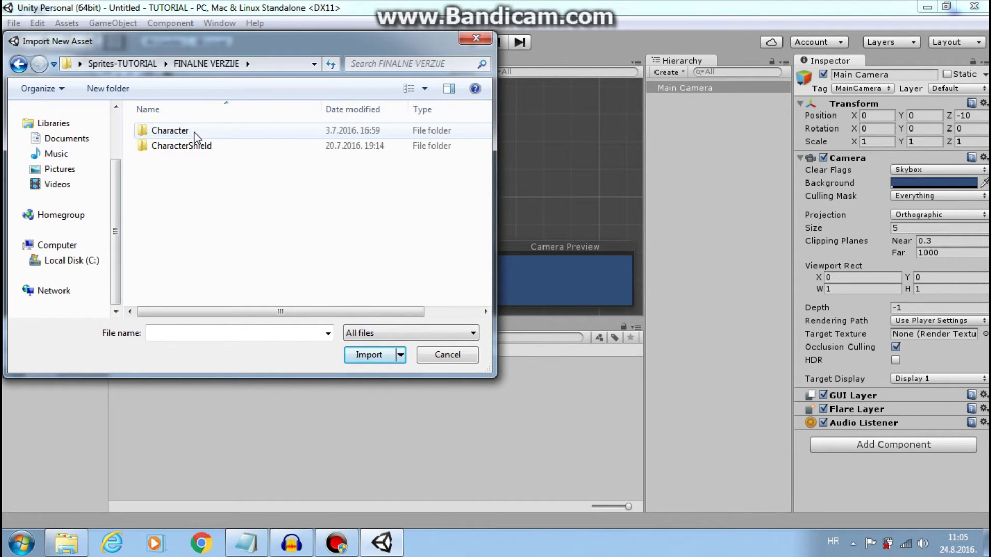
pyautogui.doubleClick(195, 136)
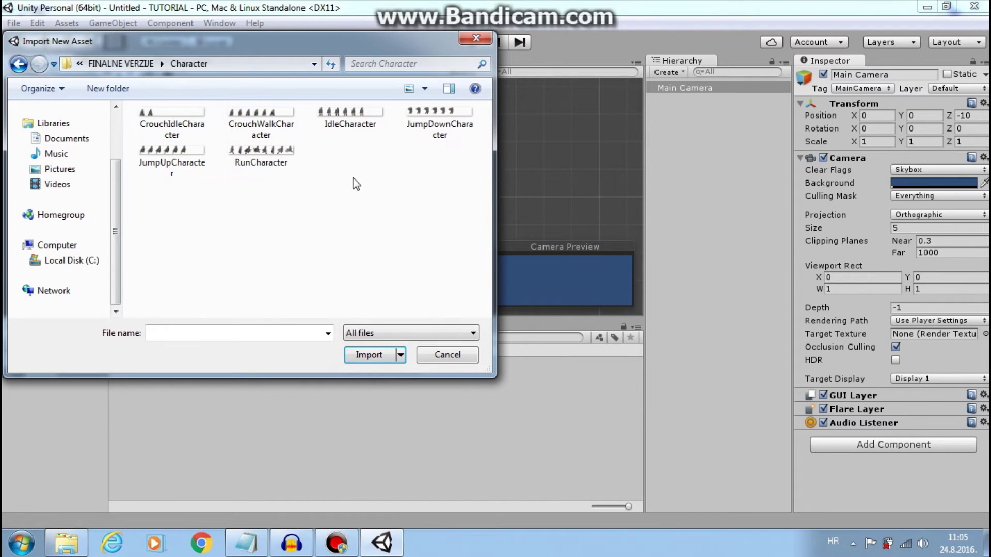
pyautogui.click(367, 123)
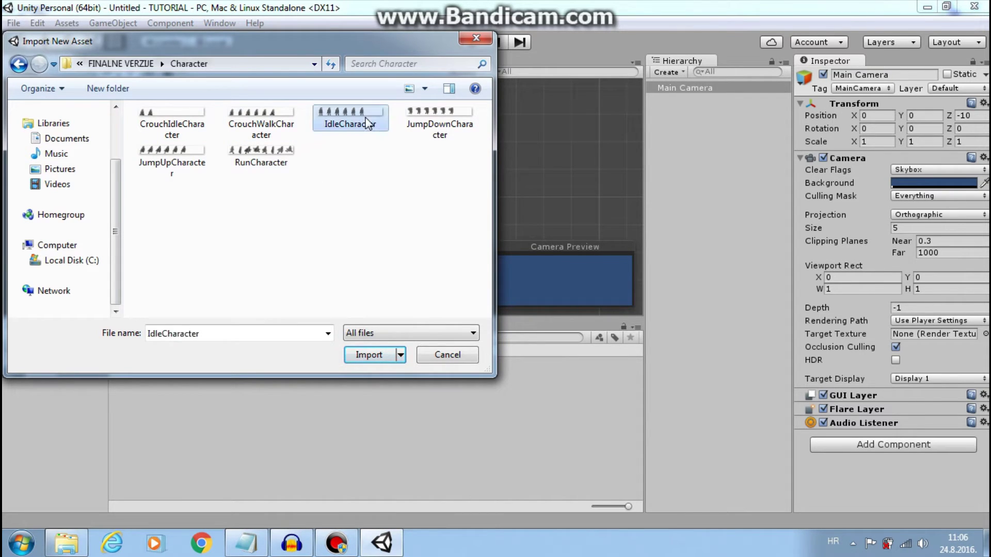
pyautogui.click(368, 356)
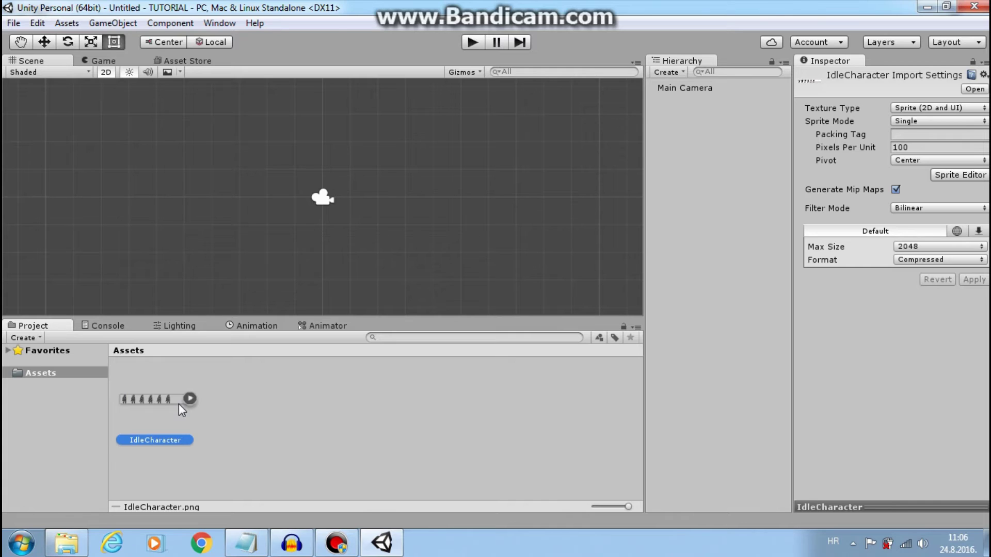
# - Open the Sprites-TUTORIAL > FINALNE VERZIJE > Character folder in Windows Explorer beside Unity
pyautogui.click(946, 6)
pyautogui.click(927, 6)
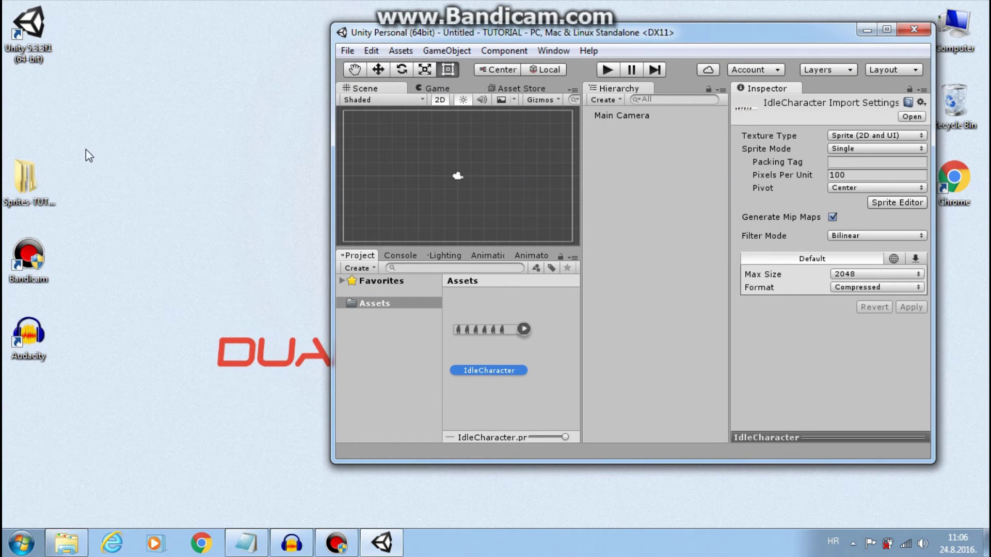
pyautogui.doubleClick(26, 181)
pyautogui.doubleClick(222, 119)
pyautogui.doubleClick(246, 122)
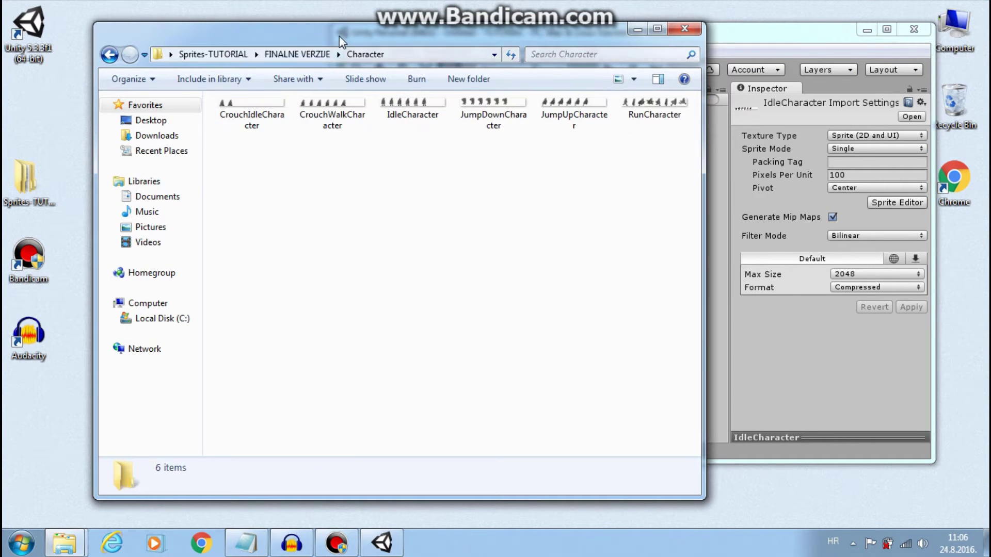
pyautogui.moveTo(339, 36); pyautogui.dragTo(802, 99)
# - Drag CrouchWalkCharacter into the Assets panel and maximize the Unity editor
pyautogui.moveTo(680, 39); pyautogui.dragTo(388, 49)
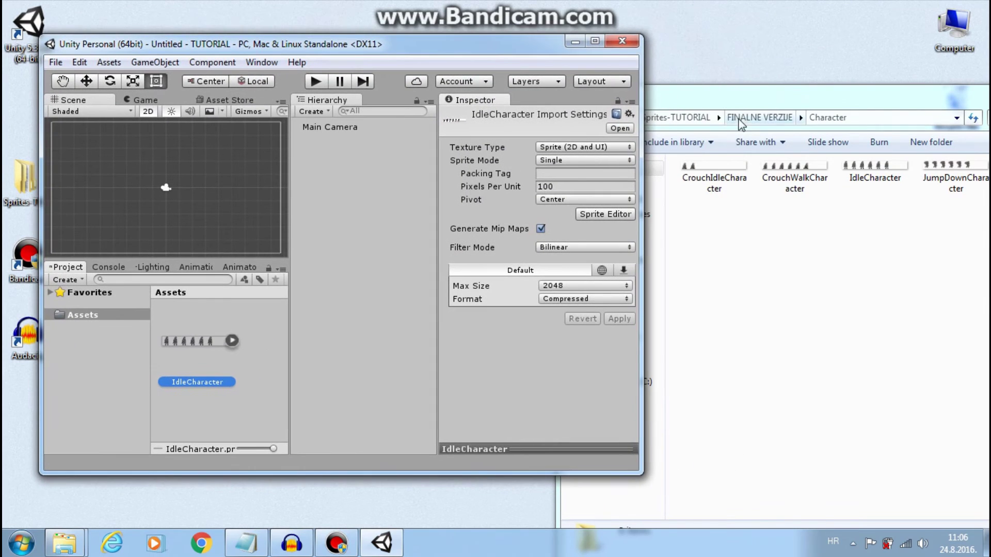
pyautogui.moveTo(795, 176); pyautogui.dragTo(265, 343)
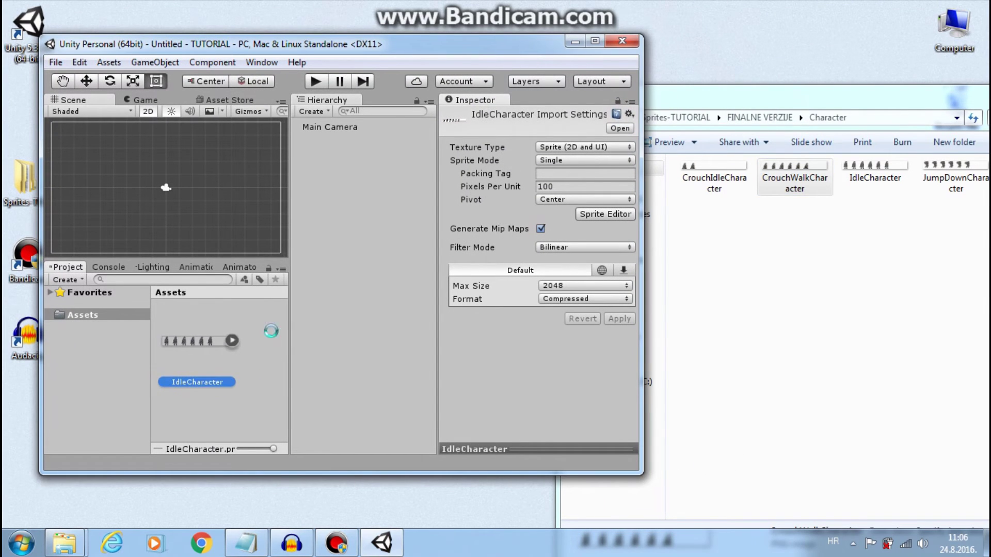
pyautogui.click(595, 41)
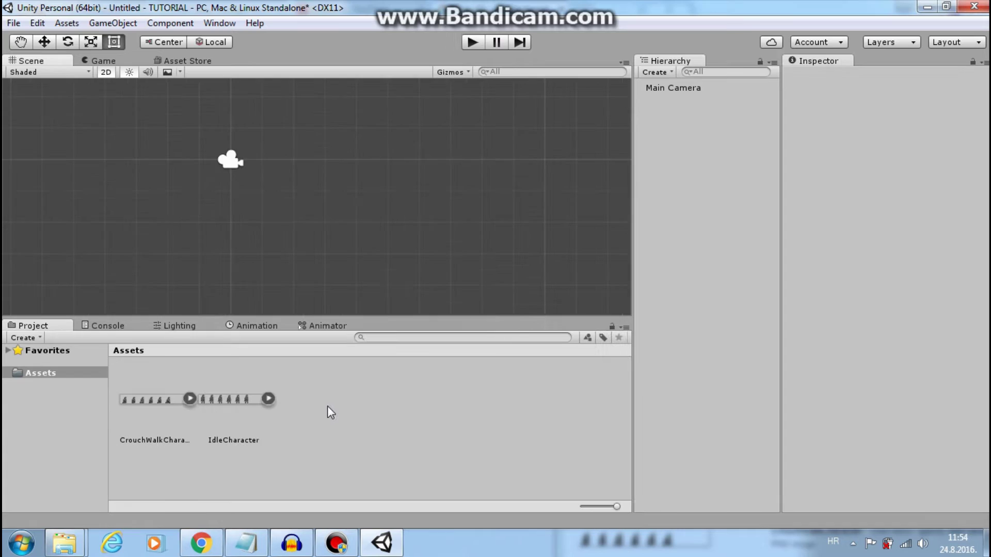
# - Drag the IdleCharacter sheet into the Scene view and select the asset to show its Import Settings
pyautogui.moveTo(228, 395); pyautogui.dragTo(342, 212)
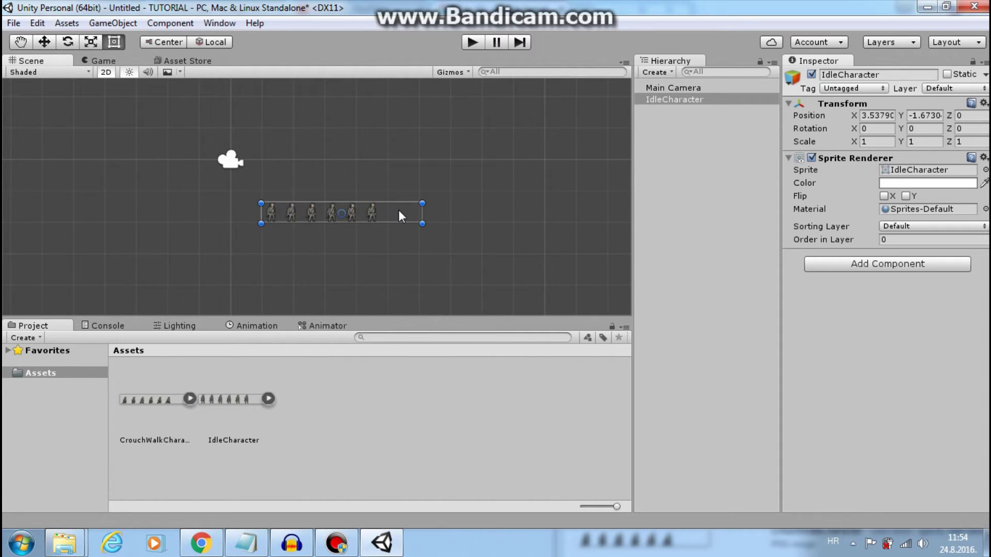
pyautogui.click(223, 398)
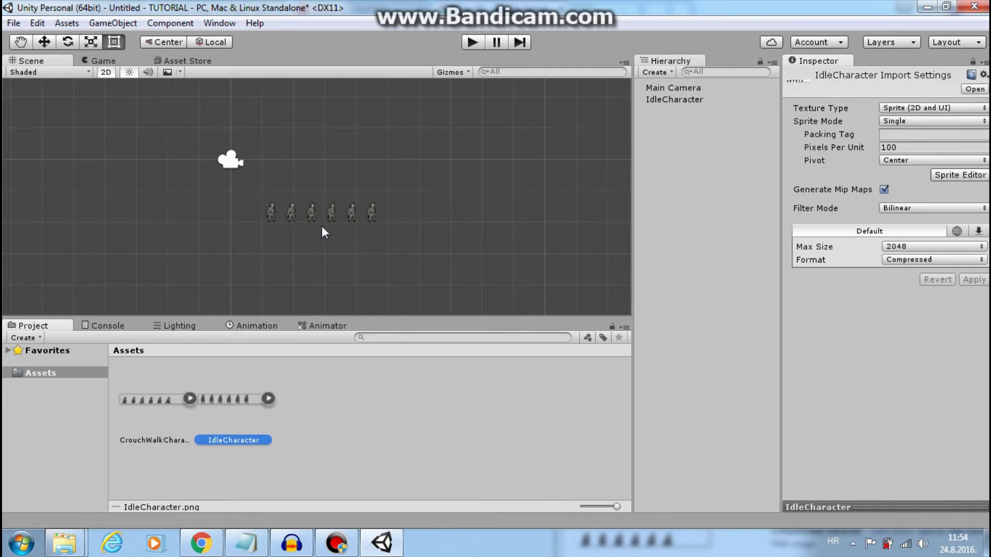
pyautogui.scroll(8, 347, 227)
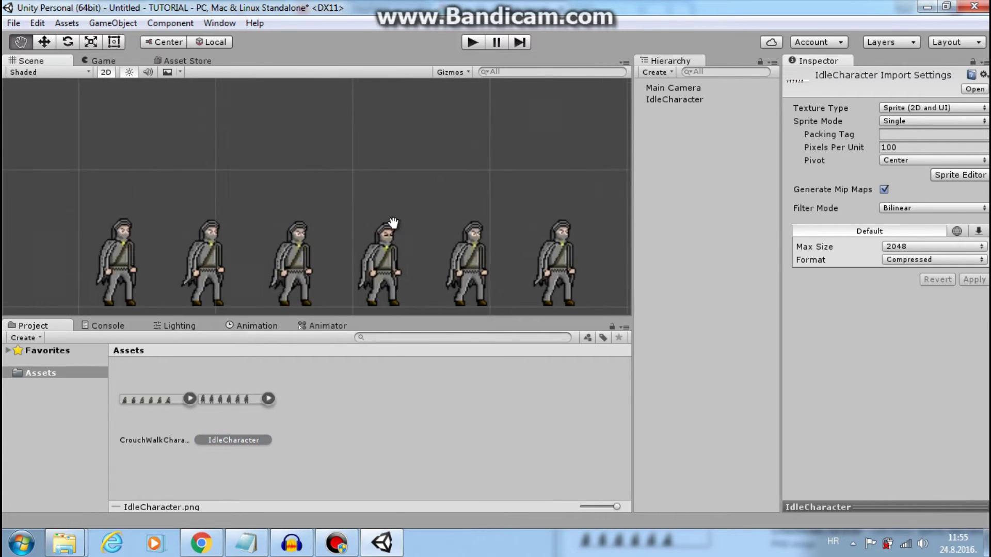
# - Set IdleCharacter's Filter Mode to Point (no filter)
pyautogui.moveTo(393, 223); pyautogui.dragTo(337, 163)
pyautogui.scroll(3, 414, 171)
pyautogui.scroll(-1, 337, 163)
pyautogui.press('t')
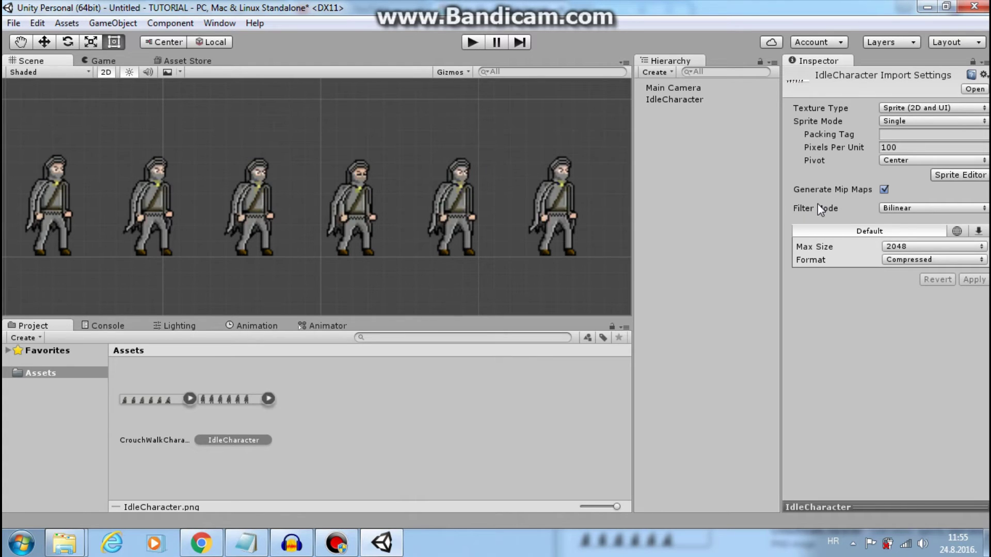
pyautogui.click(899, 209)
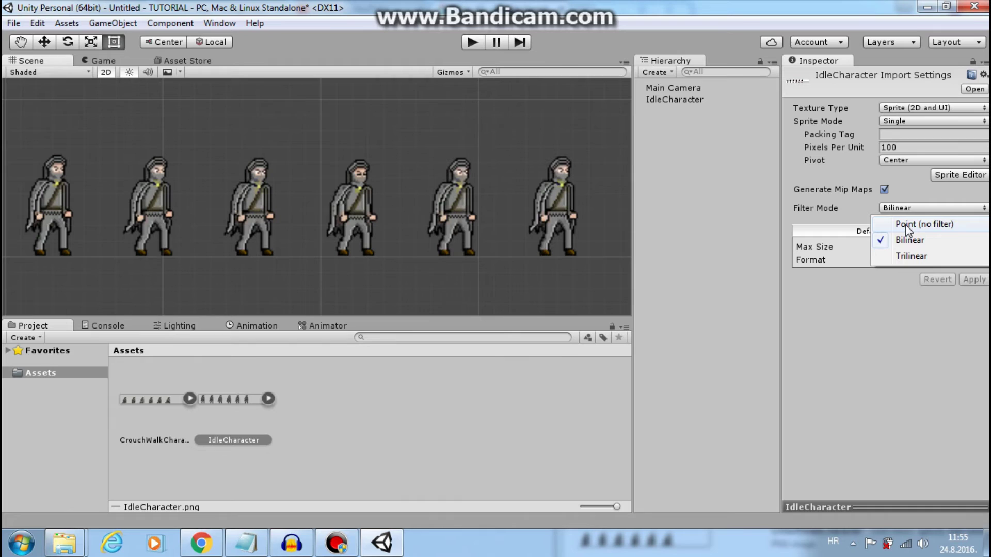
pyautogui.click(905, 225)
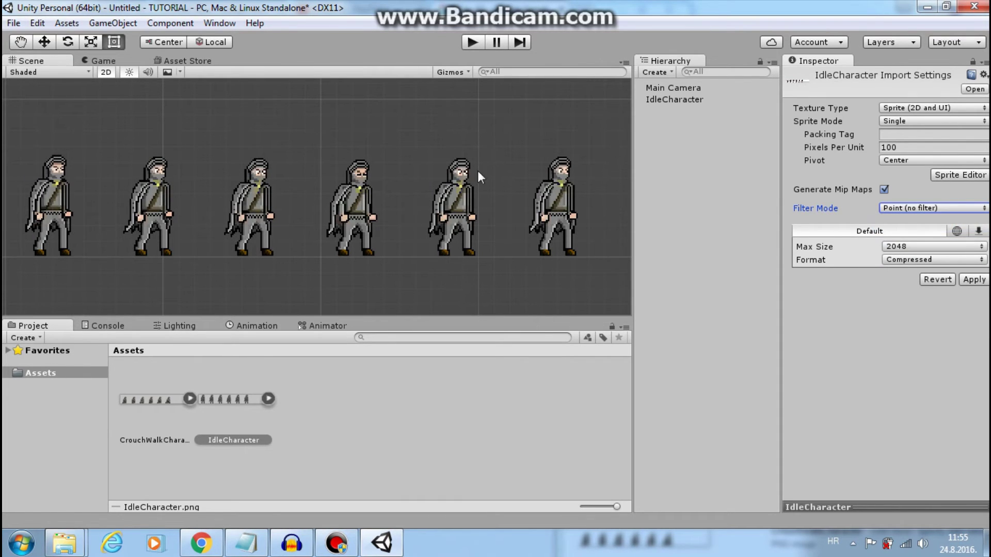
# - Set the texture Format to Truecolor, replacing a trial 16 bits setting, and apply it
pyautogui.scroll(3, 501, 181)
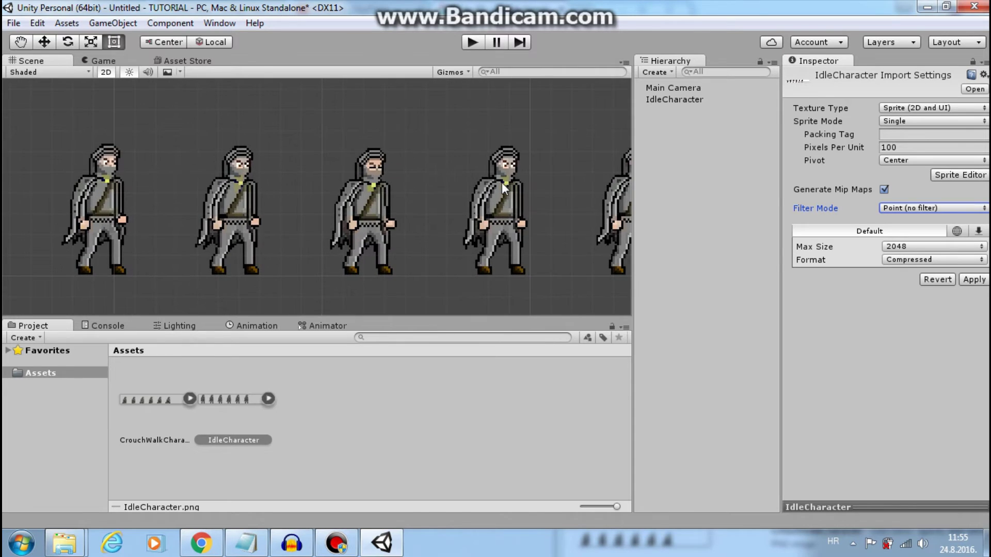
pyautogui.scroll(2, 239, 165)
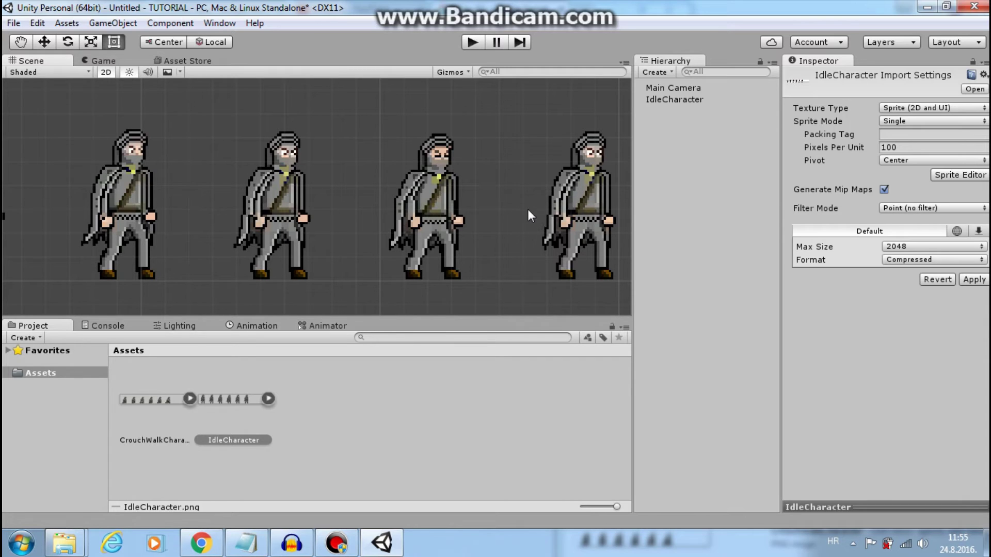
pyautogui.click(900, 260)
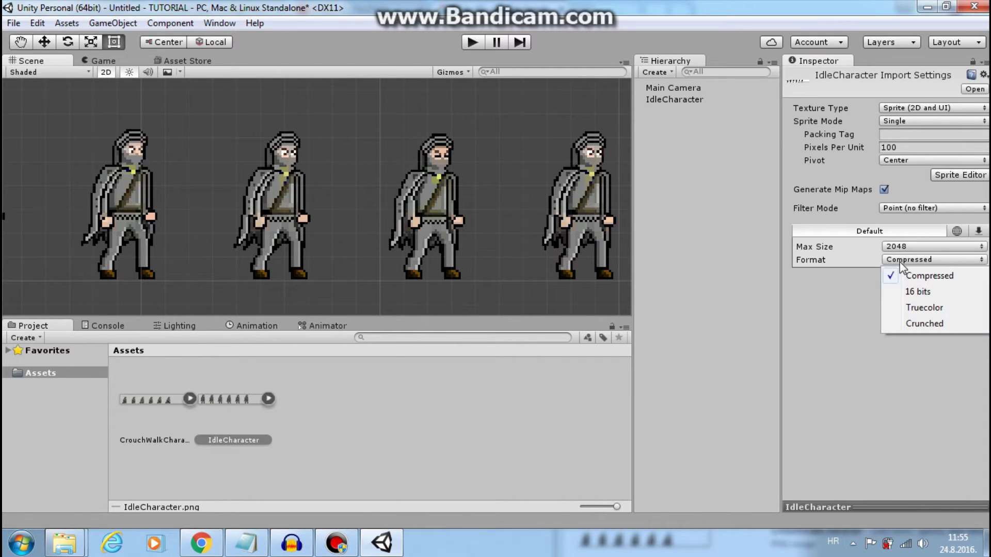
pyautogui.click(918, 292)
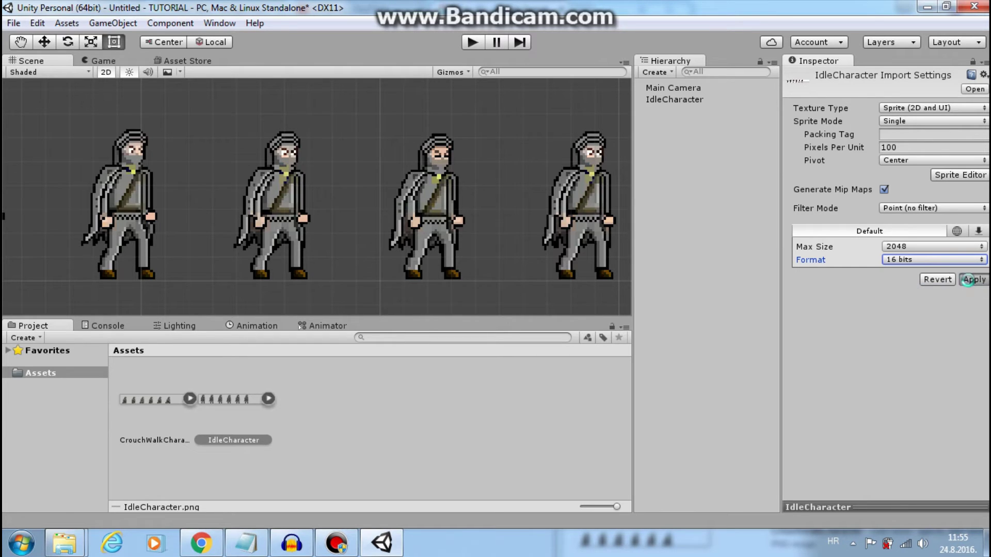
pyautogui.click(967, 279)
pyautogui.click(916, 259)
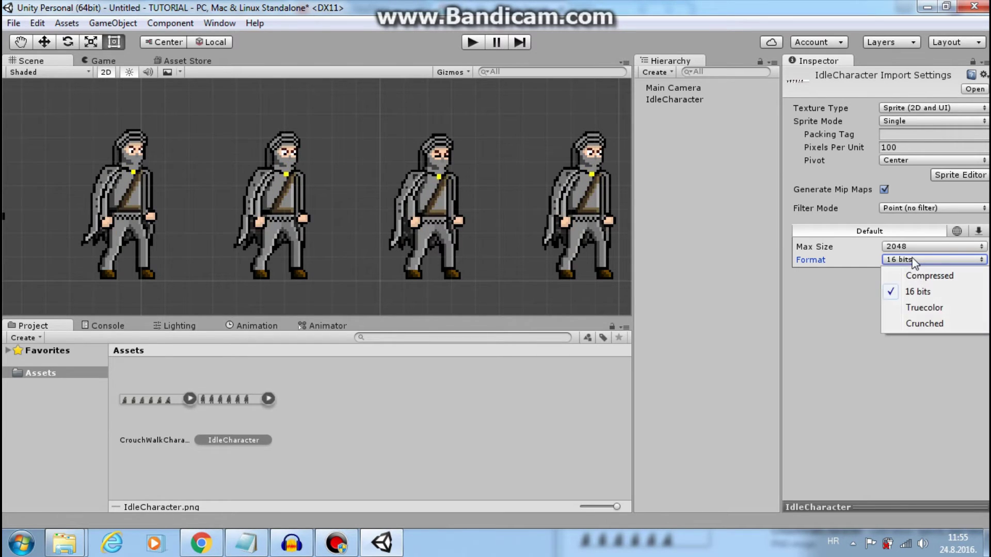
pyautogui.click(937, 309)
pyautogui.click(968, 281)
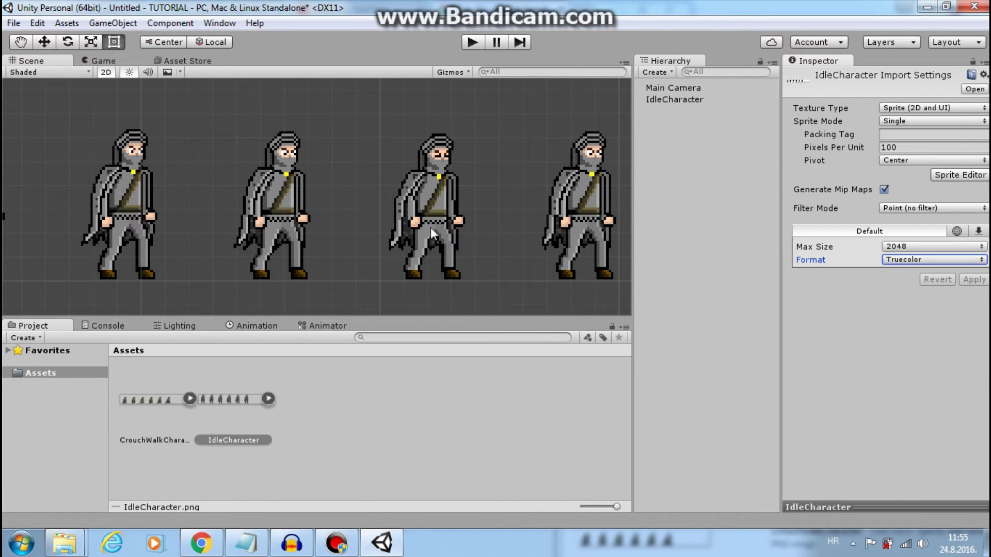
pyautogui.scroll(-3, 485, 181)
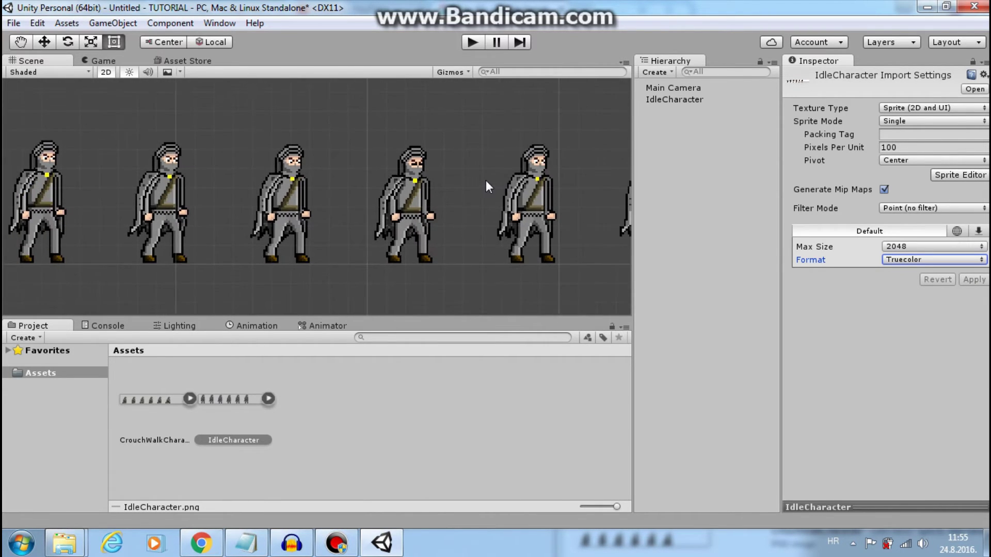
pyautogui.scroll(-2, 457, 175)
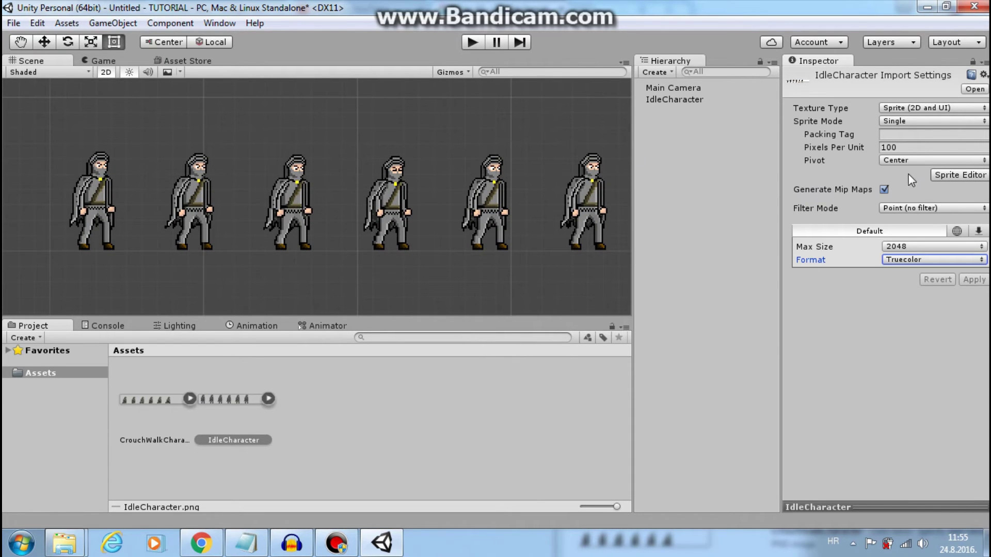
# - Switch IdleCharacter's Sprite Mode to Multiple, apply it, and open the Sprite Editor
pyautogui.click(950, 177)
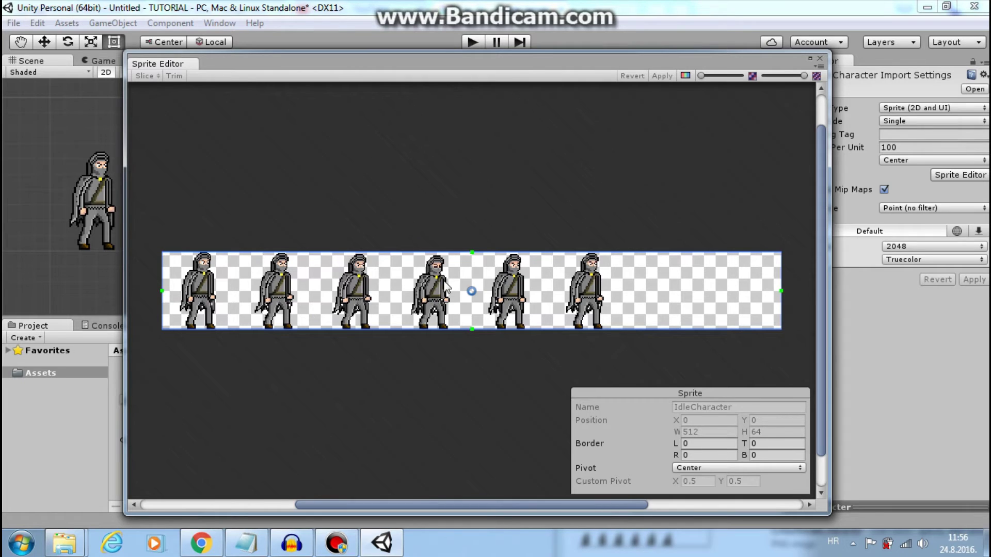
pyautogui.click(819, 60)
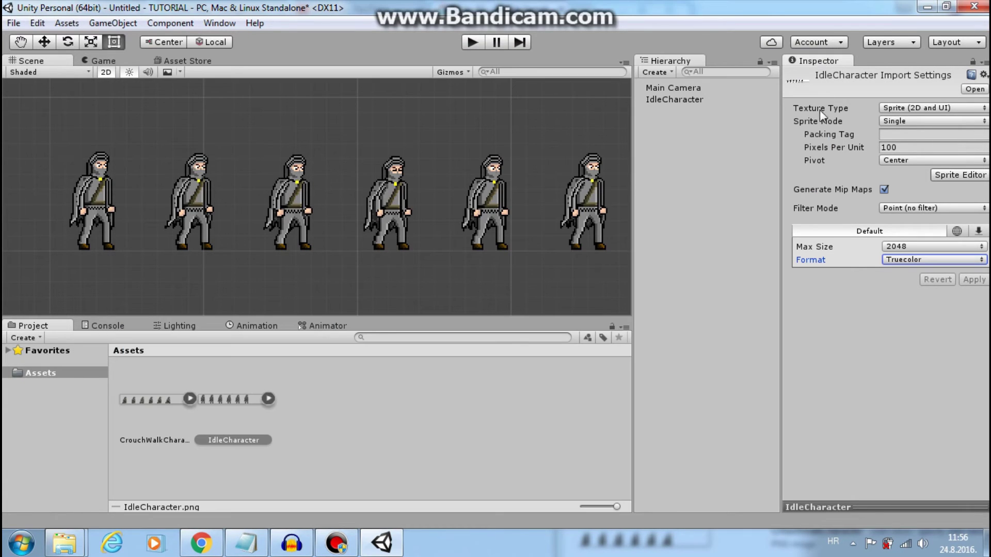
pyautogui.click(902, 121)
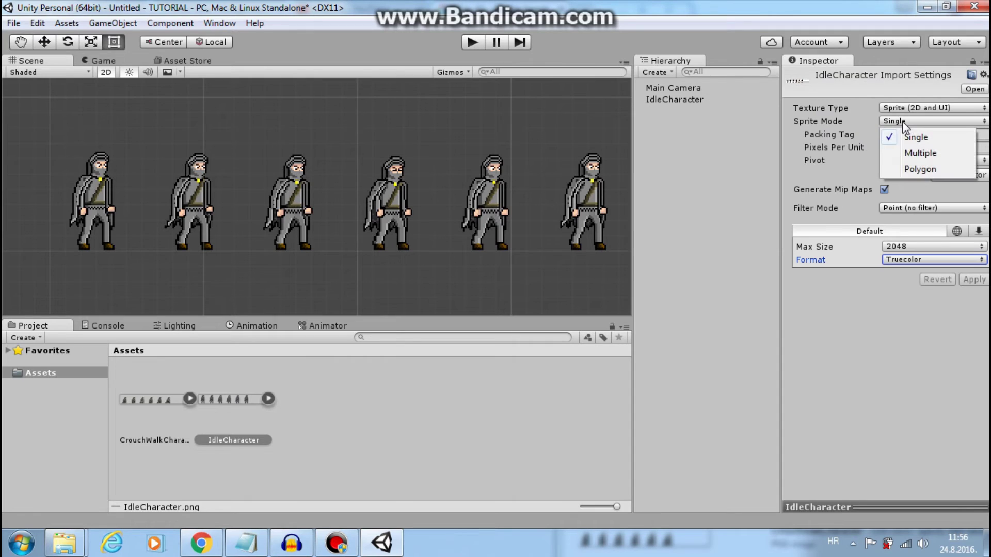
pyautogui.click(917, 153)
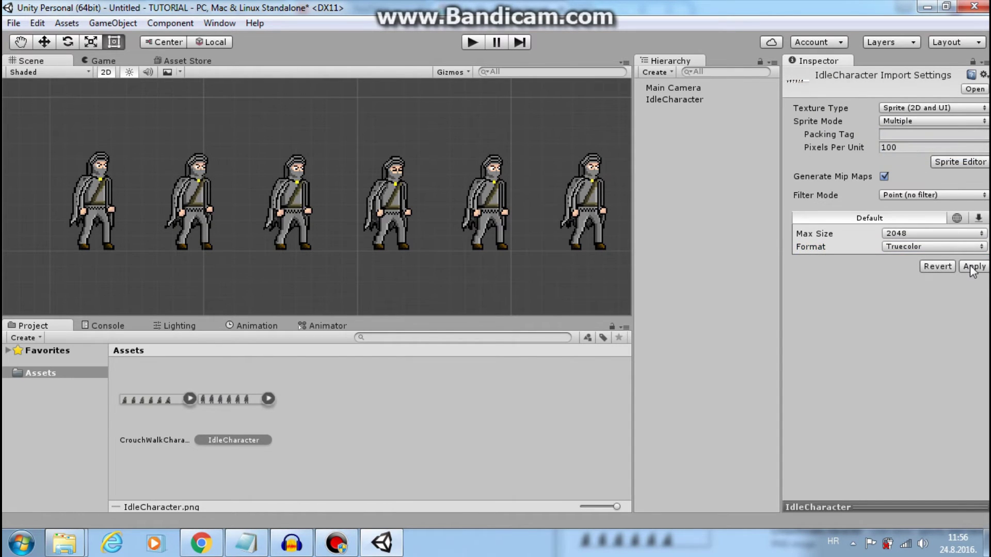
pyautogui.click(971, 265)
pyautogui.click(939, 163)
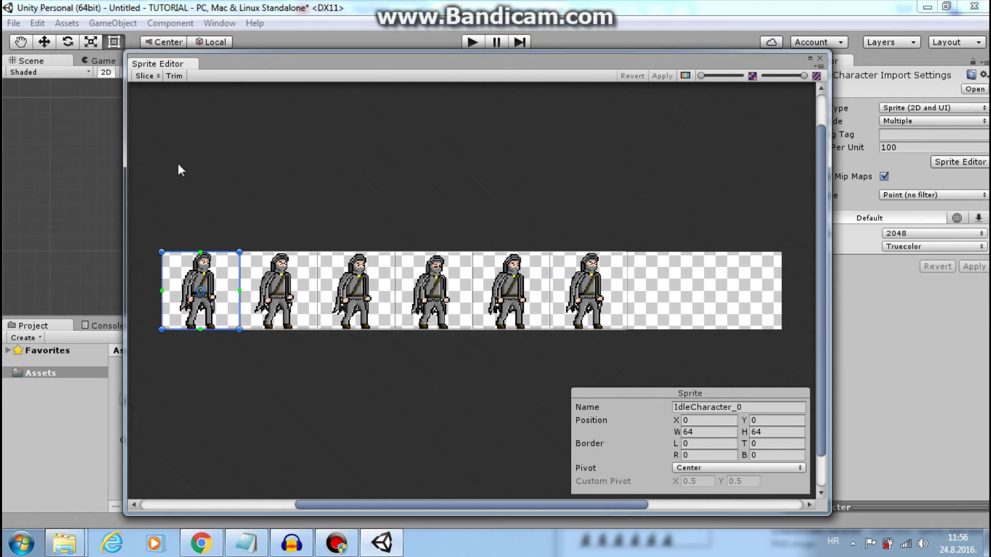
# - Slice the sheet using Grid By Cell Size at 64×64
pyautogui.click(145, 76)
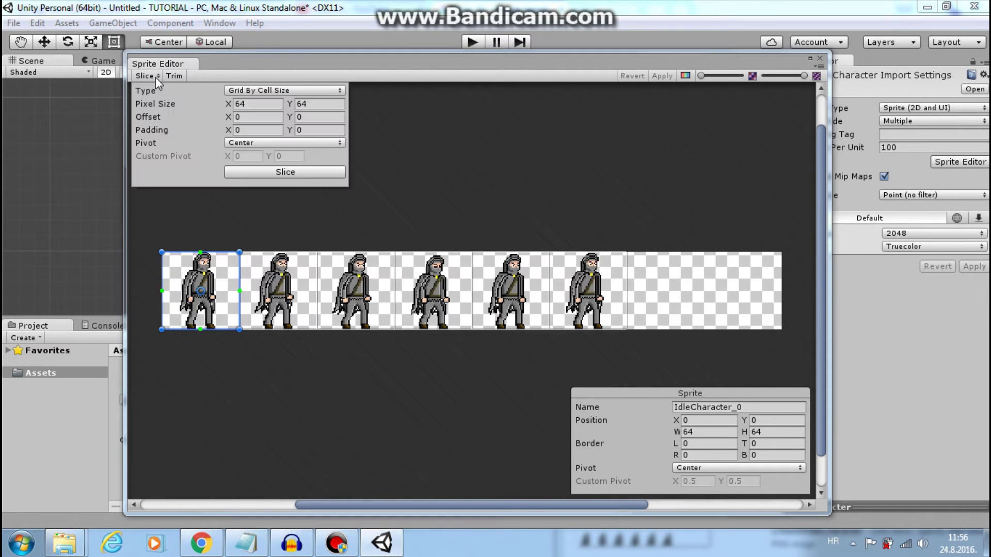
pyautogui.click(268, 92)
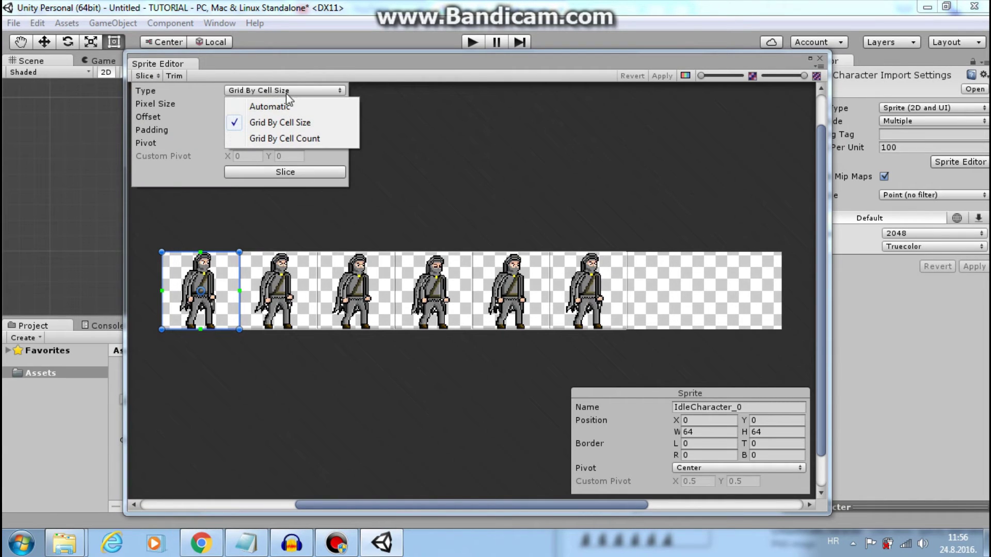
pyautogui.click(301, 125)
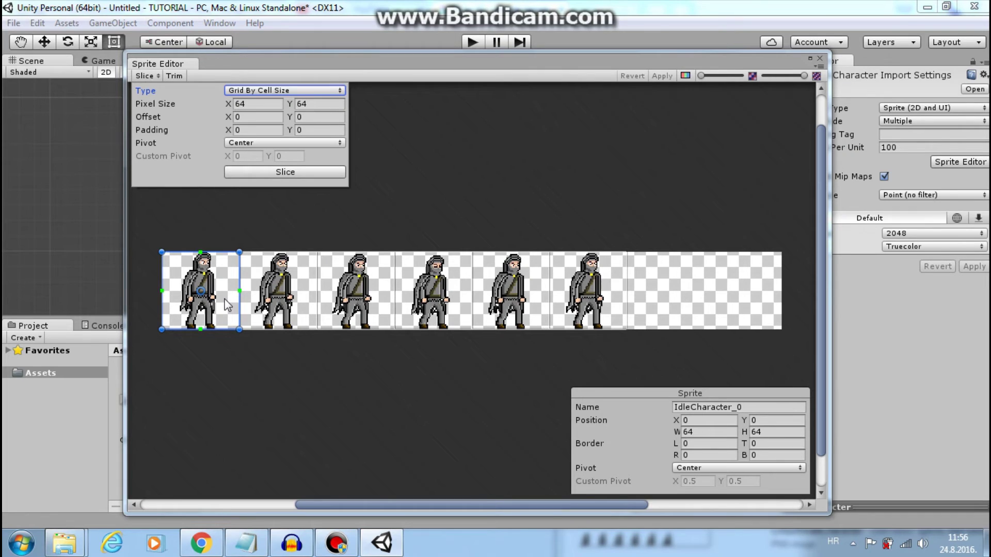
pyautogui.click(307, 173)
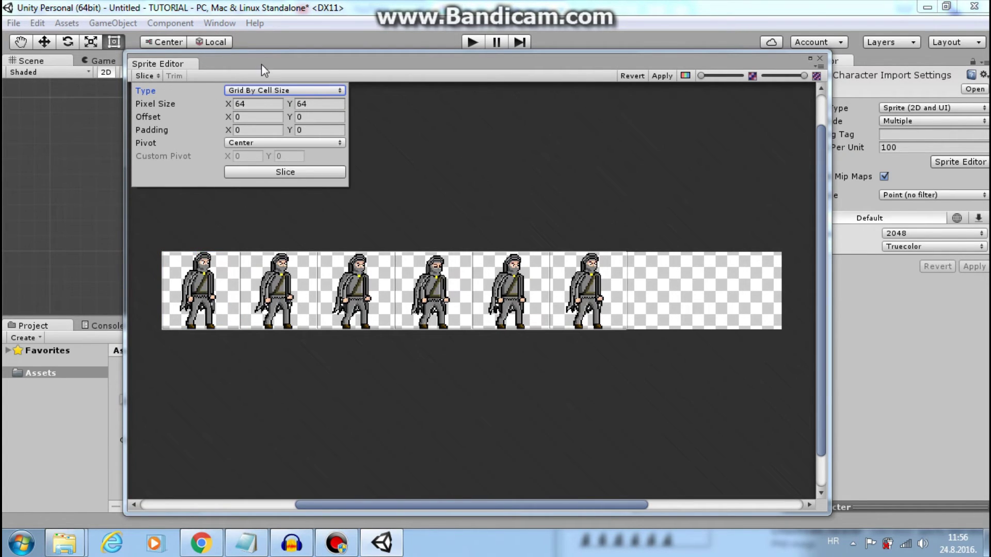
pyautogui.click(379, 227)
# - Check frames IdleCharacter_0 through IdleCharacter_5 and apply the slicing
pyautogui.click(215, 280)
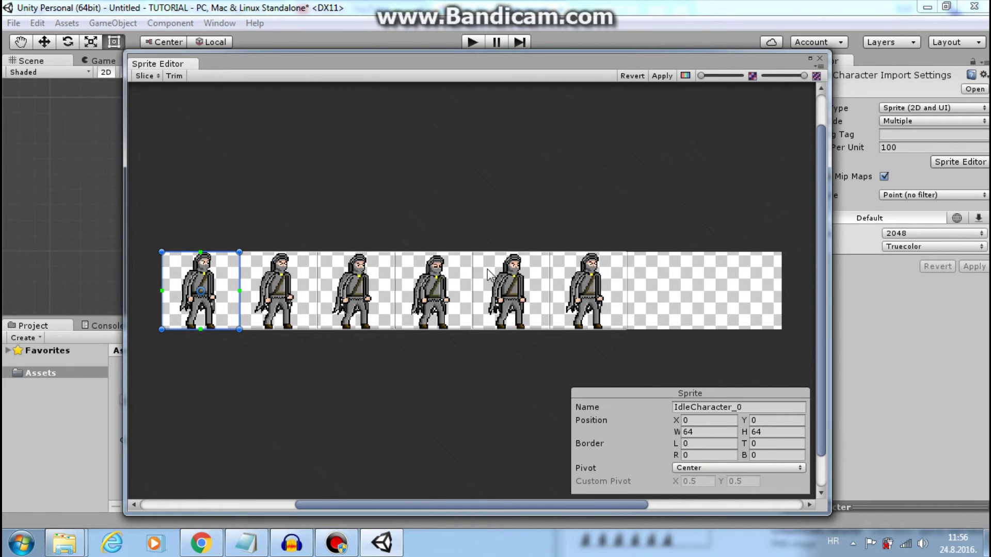
pyautogui.click(273, 286)
pyautogui.click(349, 283)
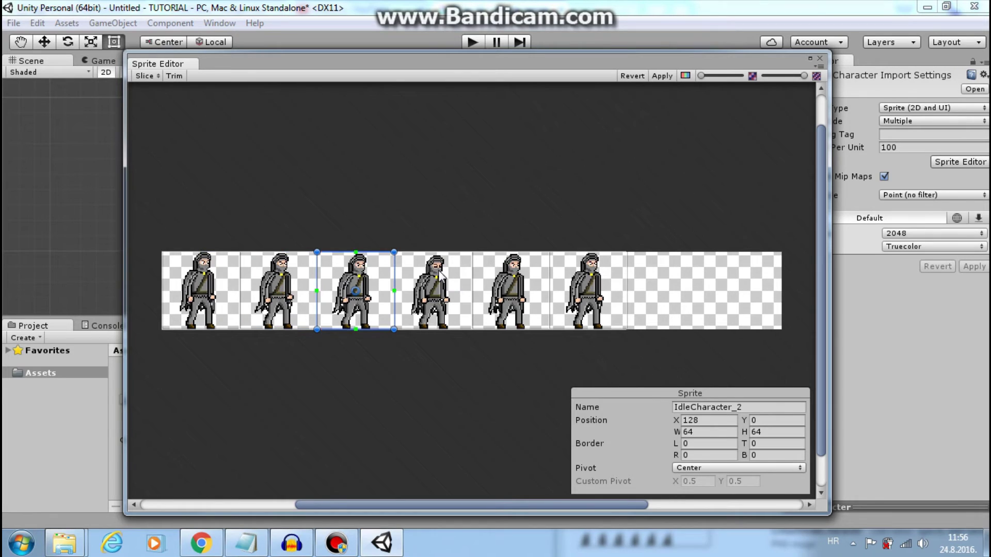
pyautogui.click(441, 276)
pyautogui.click(512, 270)
pyautogui.click(598, 276)
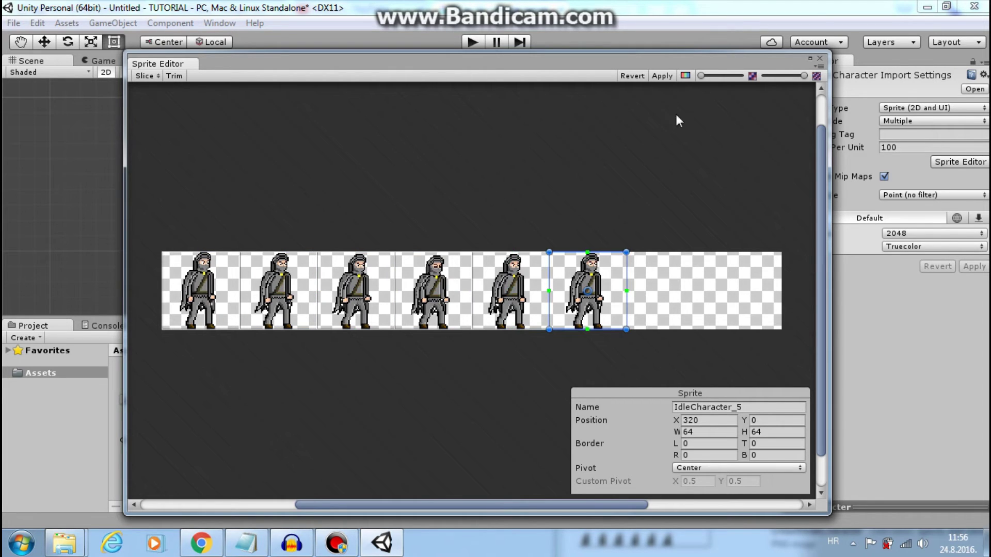
pyautogui.click(662, 76)
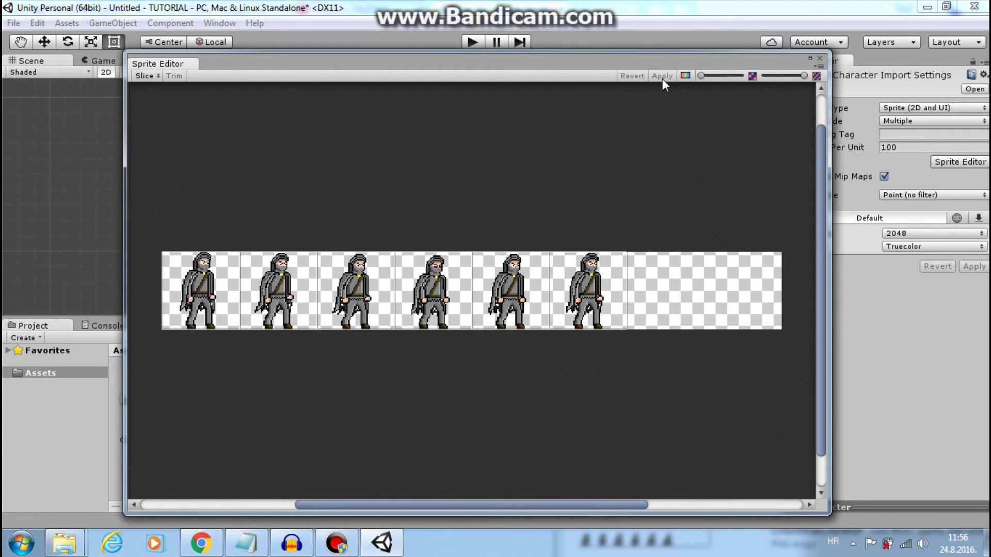
# - Close the Sprite Editor, place a test IdleCharacter_1 object in the scene, then delete it
pyautogui.click(819, 58)
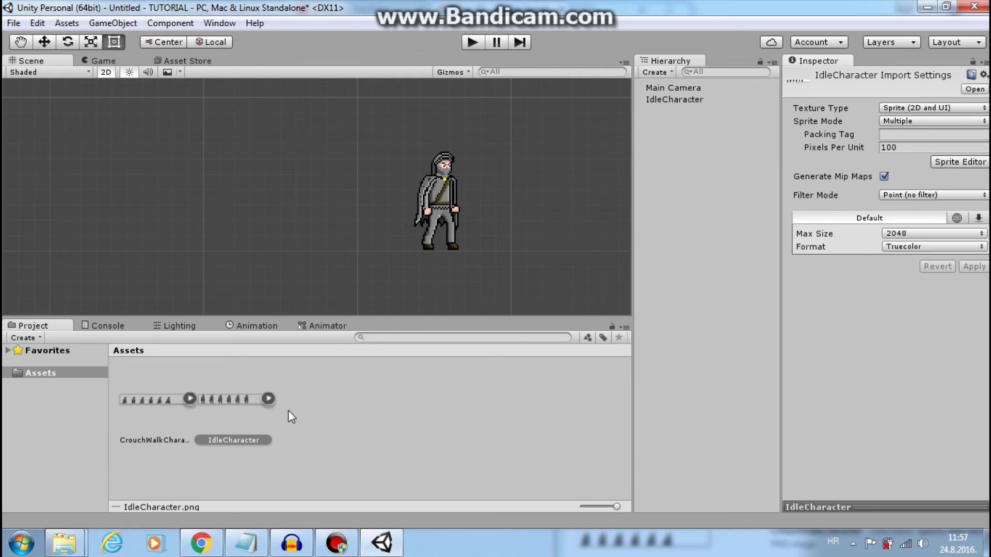
pyautogui.click(274, 399)
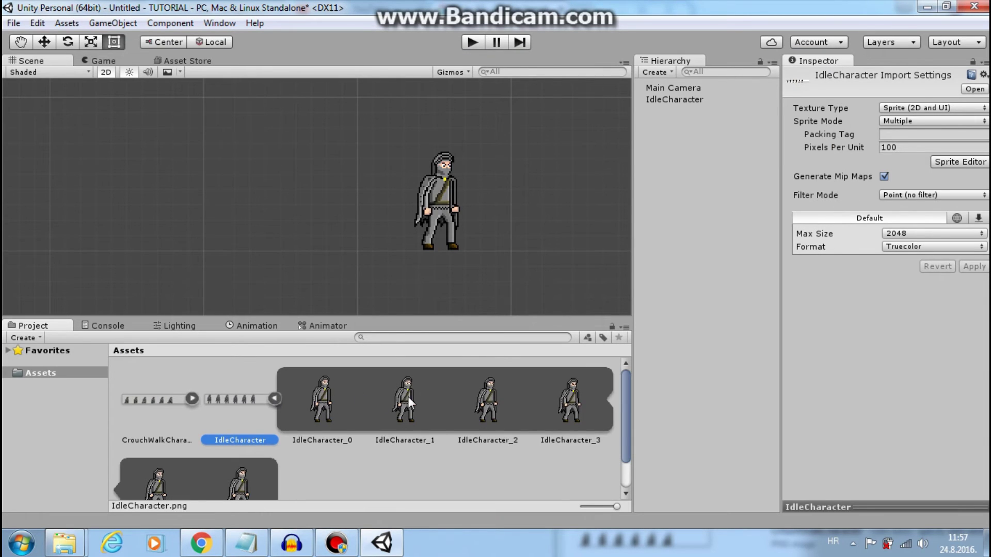
pyautogui.moveTo(408, 397); pyautogui.dragTo(511, 188)
pyautogui.moveTo(376, 262); pyautogui.dragTo(544, 173)
pyautogui.click(512, 193)
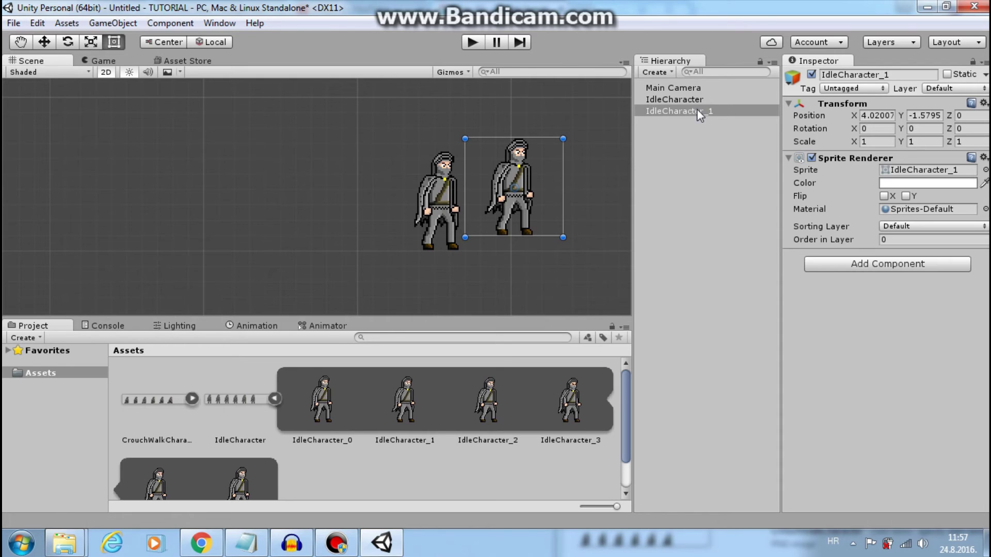
pyautogui.press('Delete')
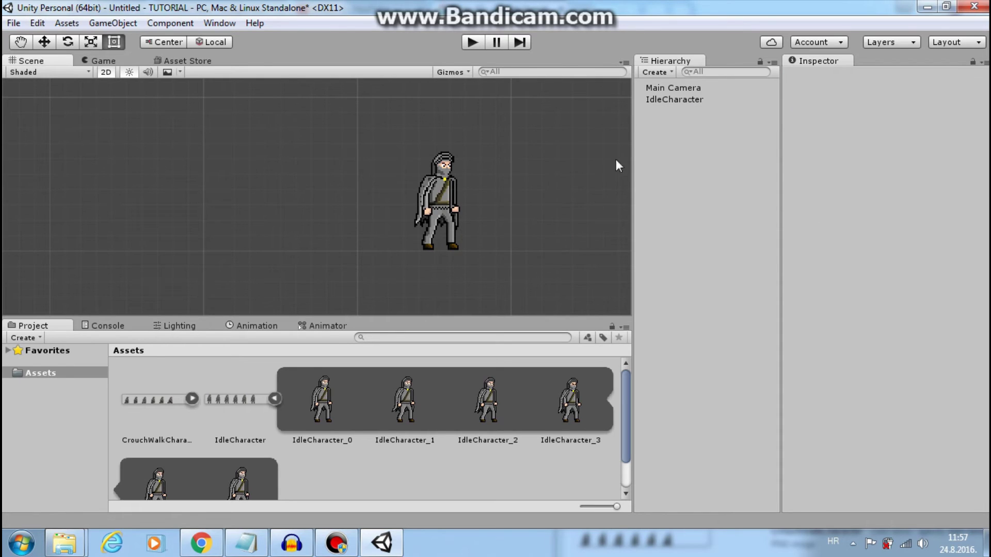
# - Collapse the sheet asset and select the IdleCharacter object and its import settings
pyautogui.click(275, 398)
pyautogui.click(445, 214)
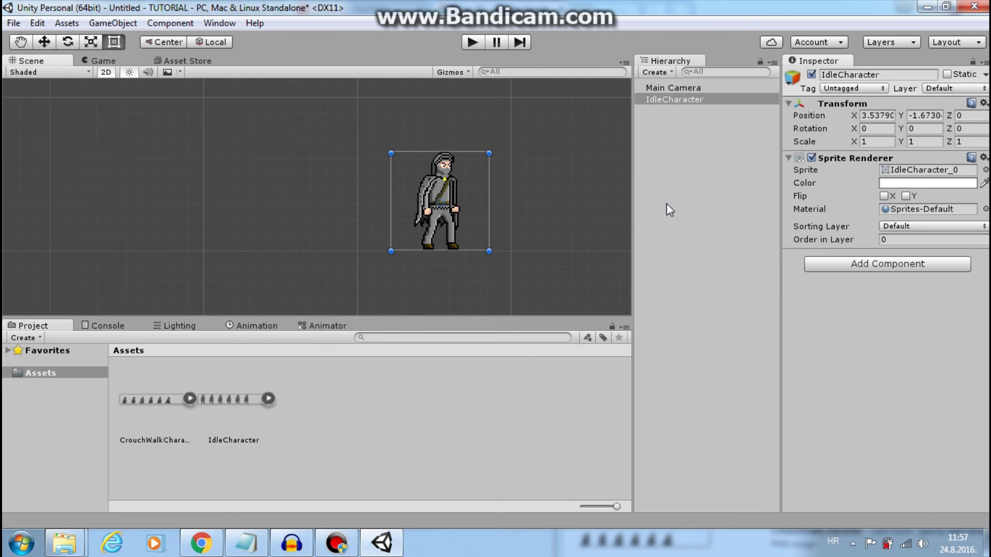
pyautogui.click(240, 402)
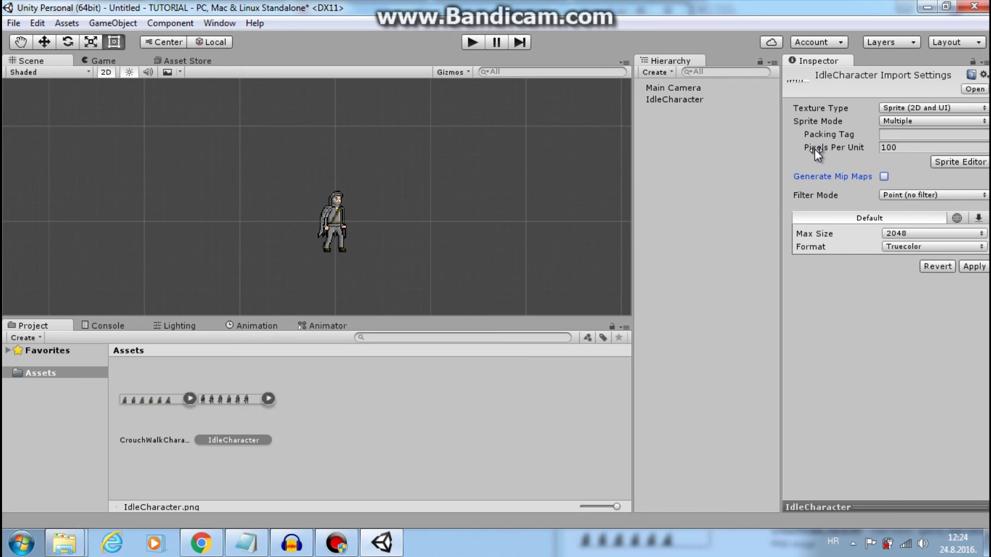
# - Set Pixels Per Unit to 200 and apply, then change it to 32 and apply
pyautogui.moveTo(814, 148)
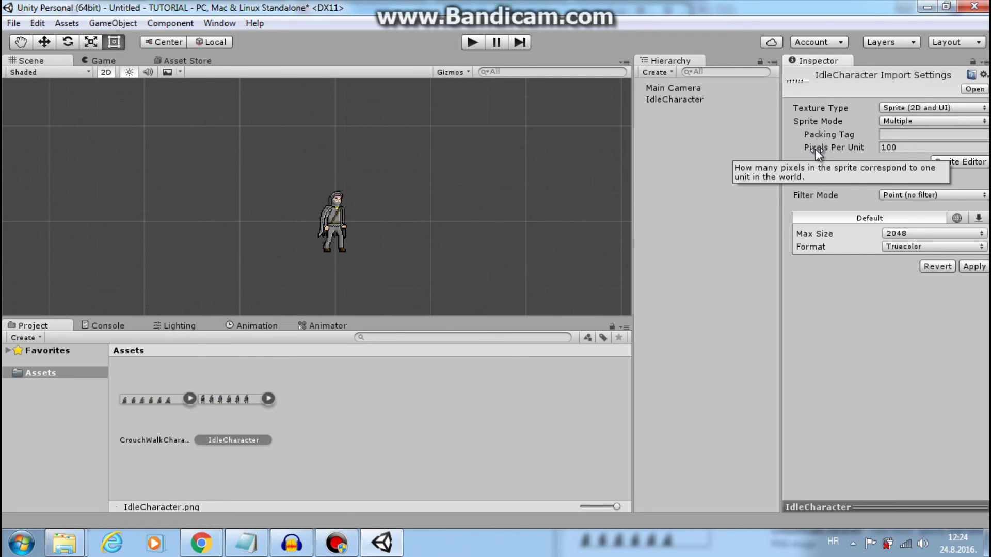
pyautogui.click(915, 147)
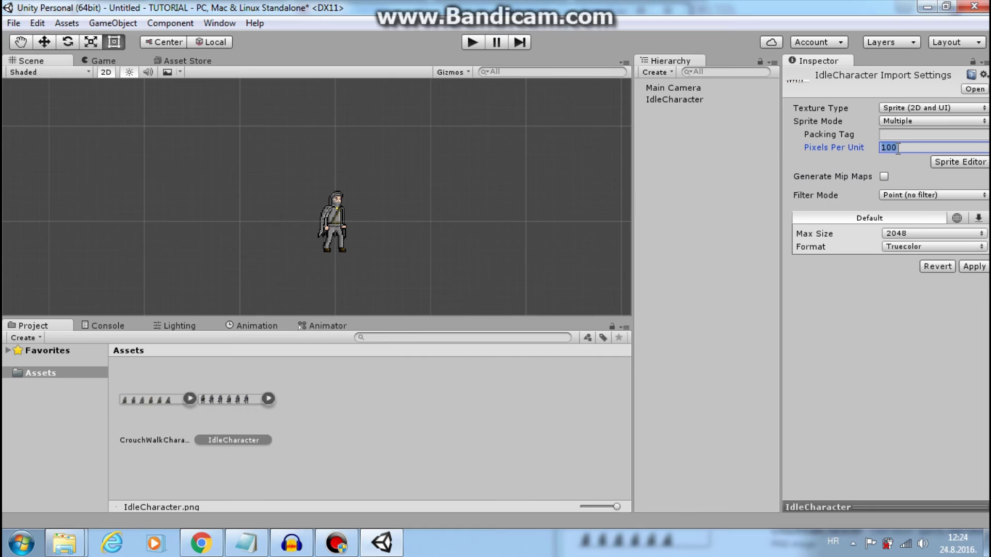
pyautogui.write('200')
pyautogui.click(972, 266)
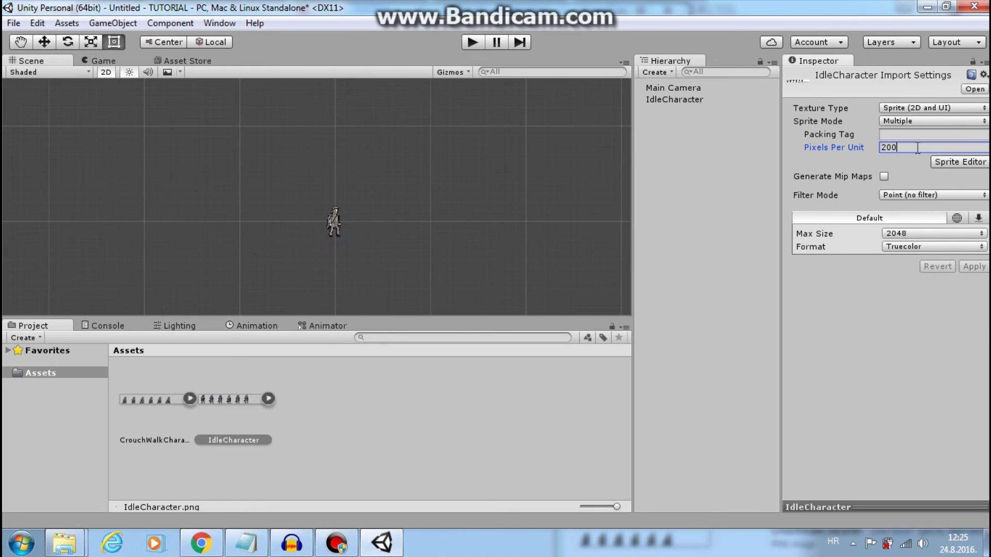
pyautogui.write('32')
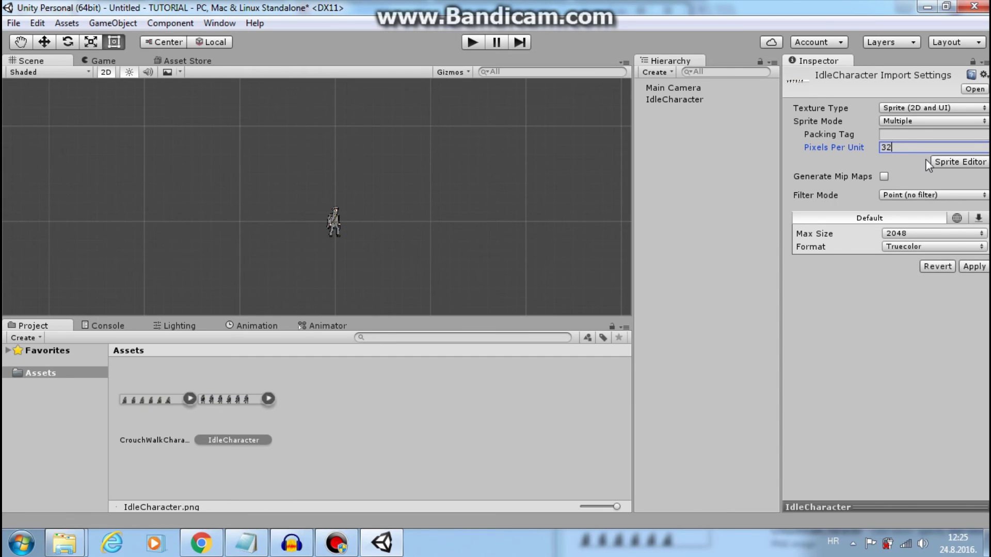
pyautogui.click(970, 266)
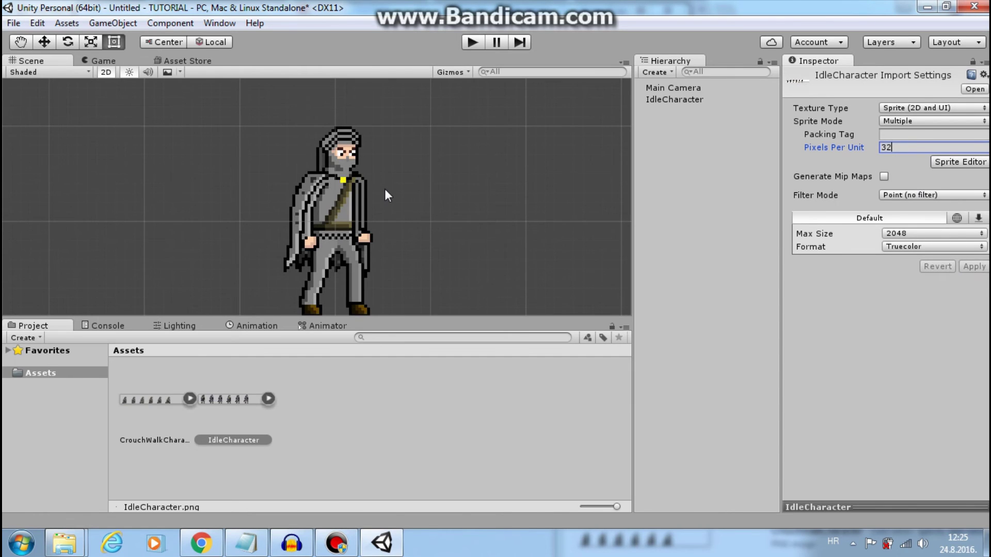
# - Select the IdleCharacter sprite in the Scene view to show its Transform and Sprite Renderer
pyautogui.scroll(-3, 385, 189)
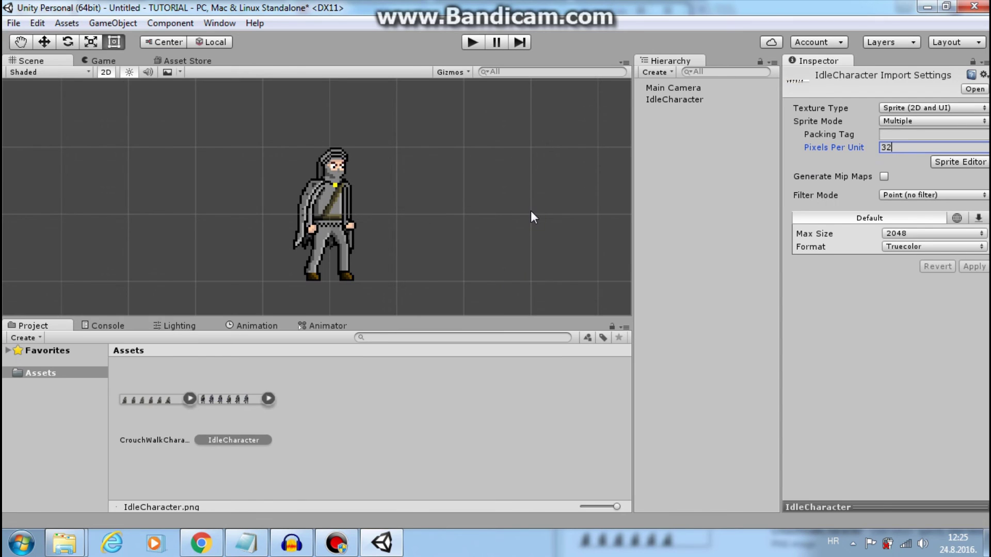
pyautogui.click(332, 190)
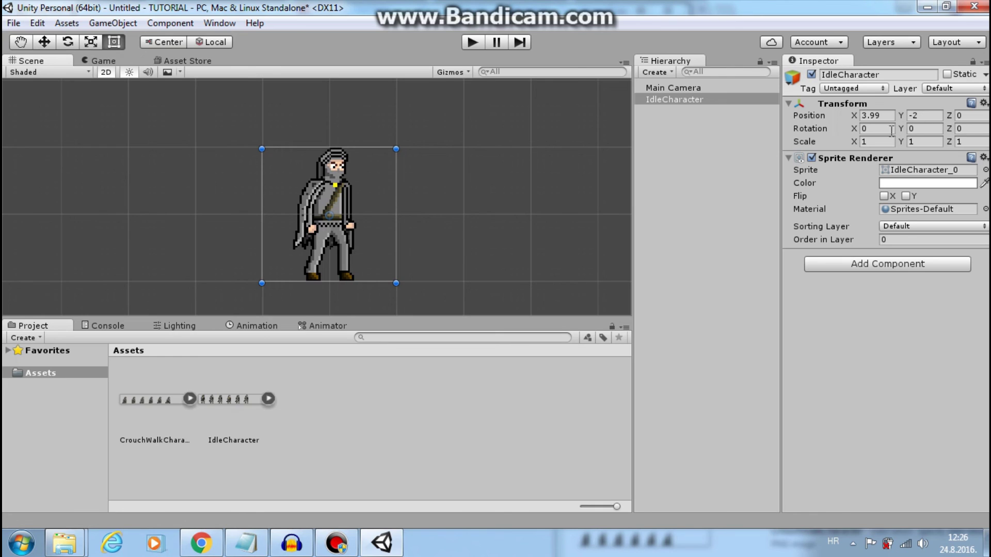
# - Set IdleCharacter's Scale X and Y to 5
pyautogui.click(880, 141)
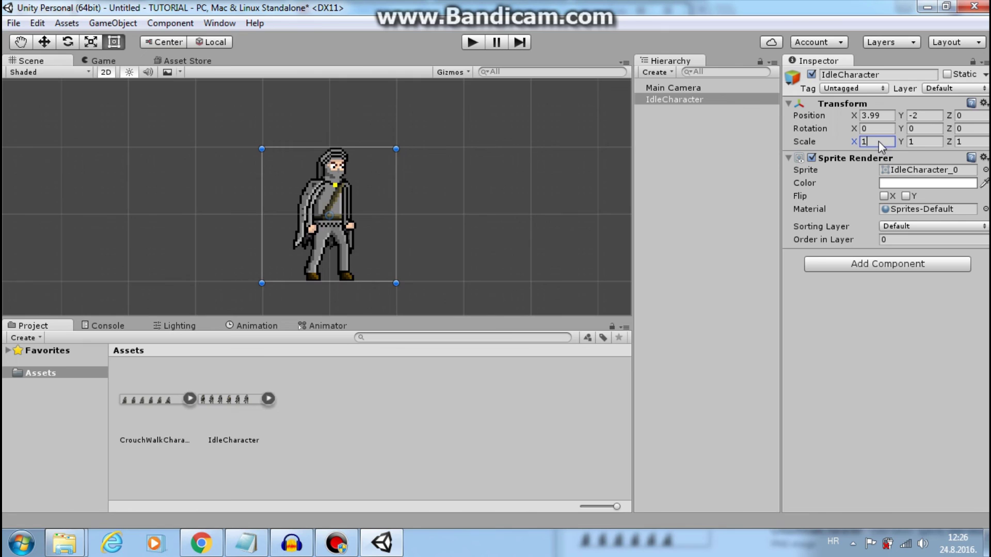
pyautogui.write('2')
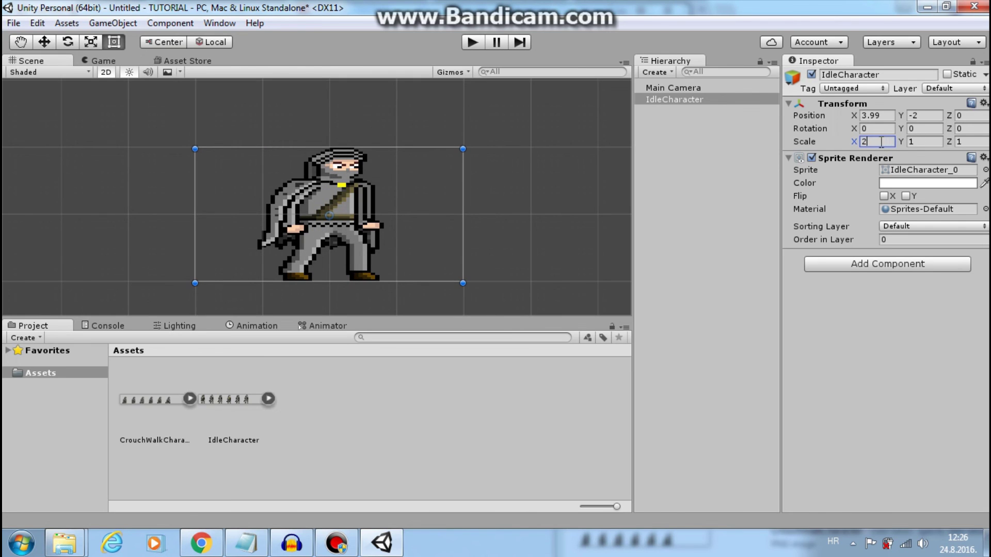
pyautogui.press('BackSpace')
pyautogui.write('5')
pyautogui.press('Tab')
pyautogui.write('5')
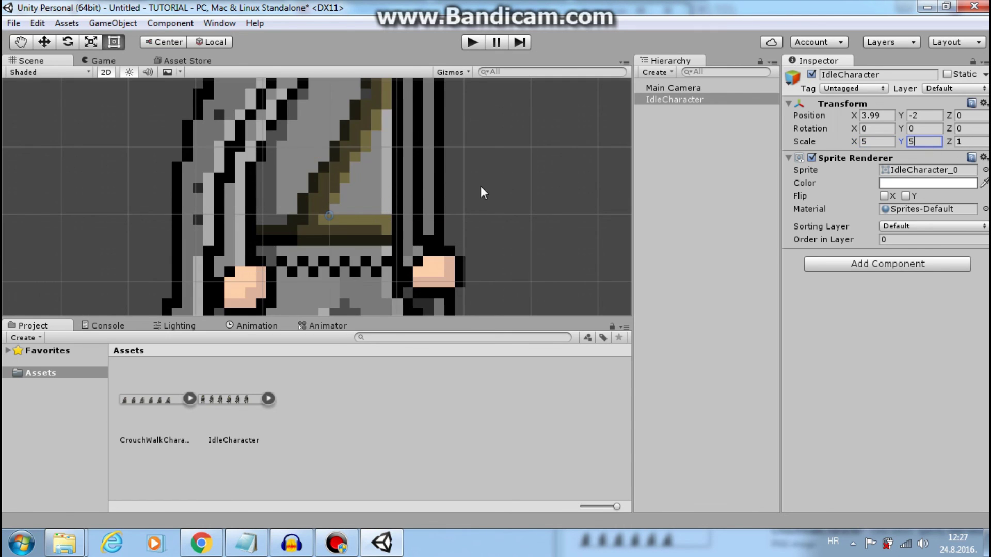
# - Move the enlarged character up and right to X 5.35, Y -0.11, inside the camera frame
pyautogui.scroll(-5, 433, 174)
pyautogui.scroll(-2, 434, 170)
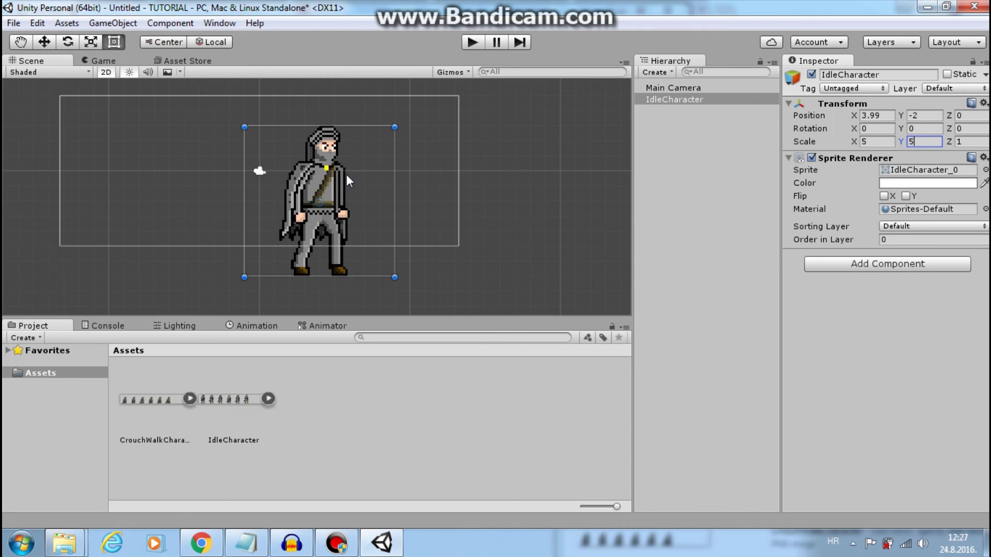
pyautogui.moveTo(346, 174); pyautogui.dragTo(369, 144)
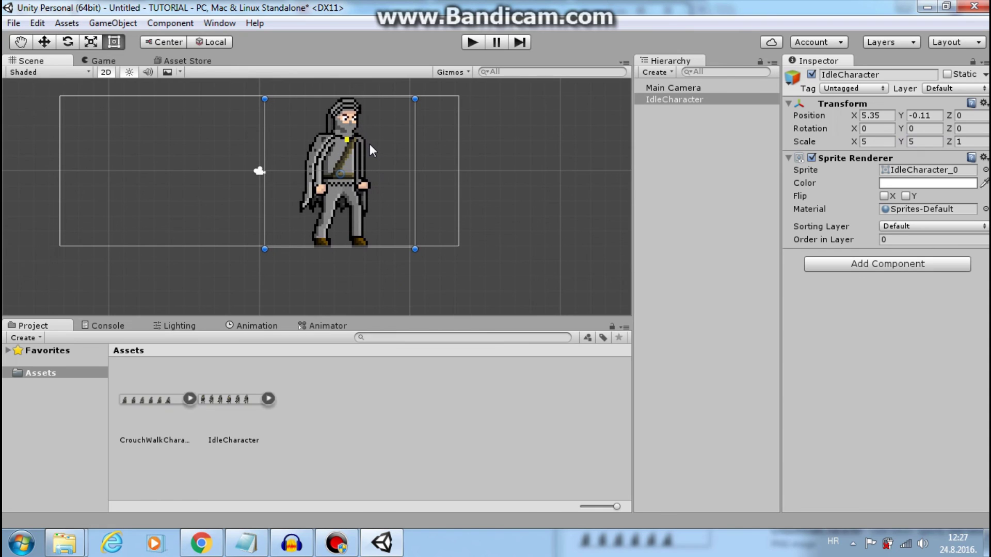